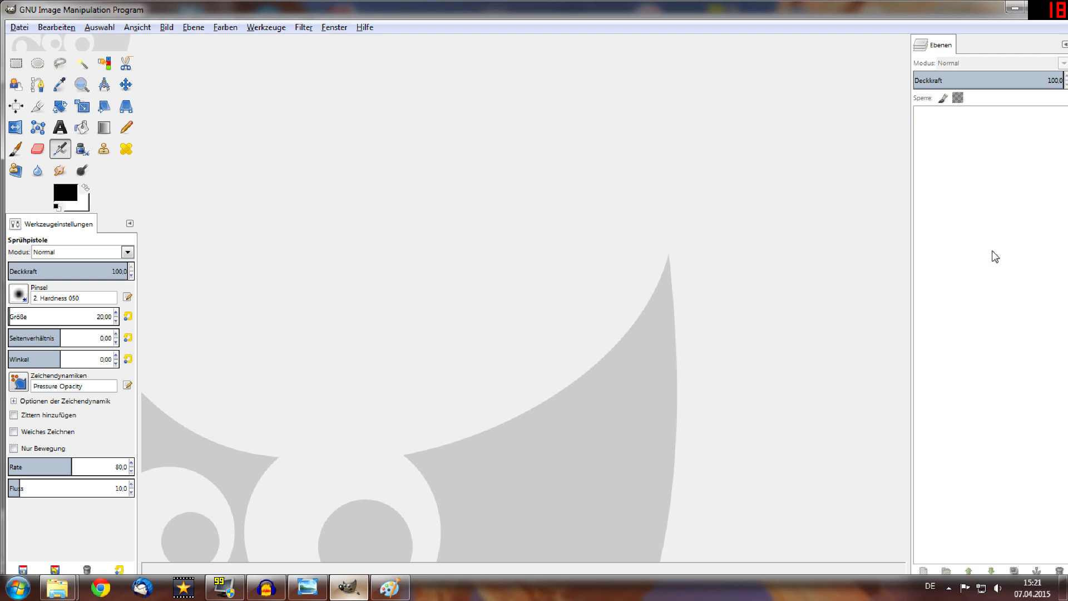
Step: Maximize the empty GIMP window, then bring up the earlier thumbnail for reference
left_click(1032, 10)
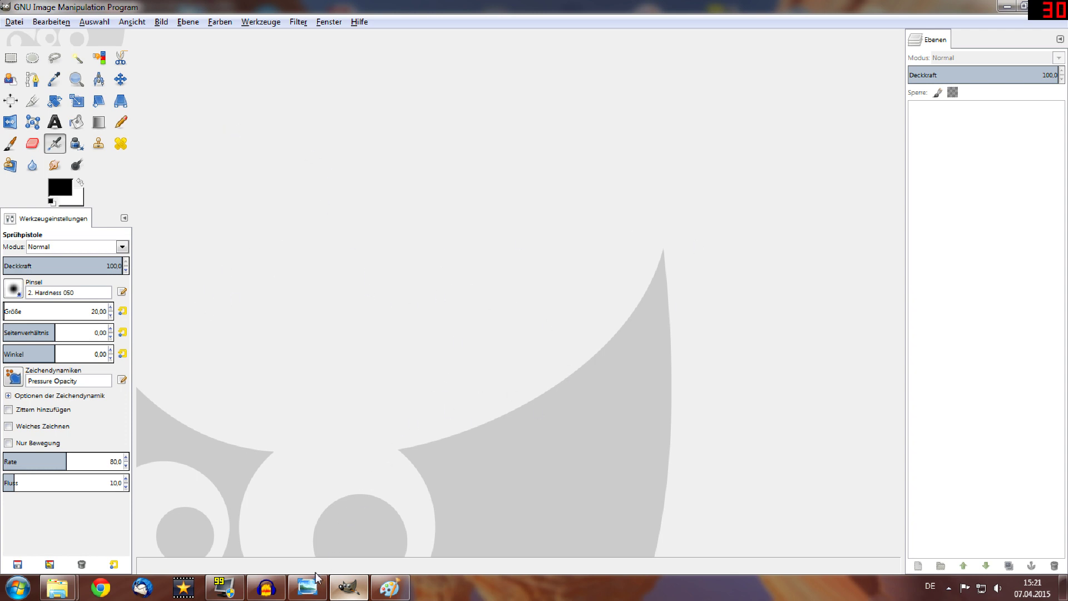
left_click(303, 584)
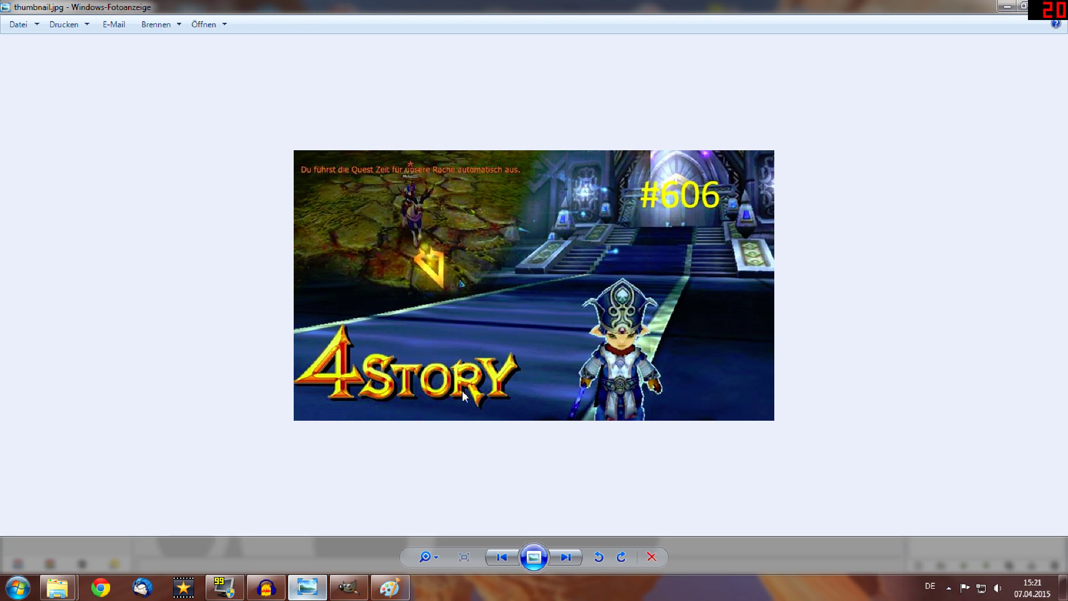
Step: Switch to the 1024×768 TClient 2015-04-06 screenshot open in Paint
left_click(390, 588)
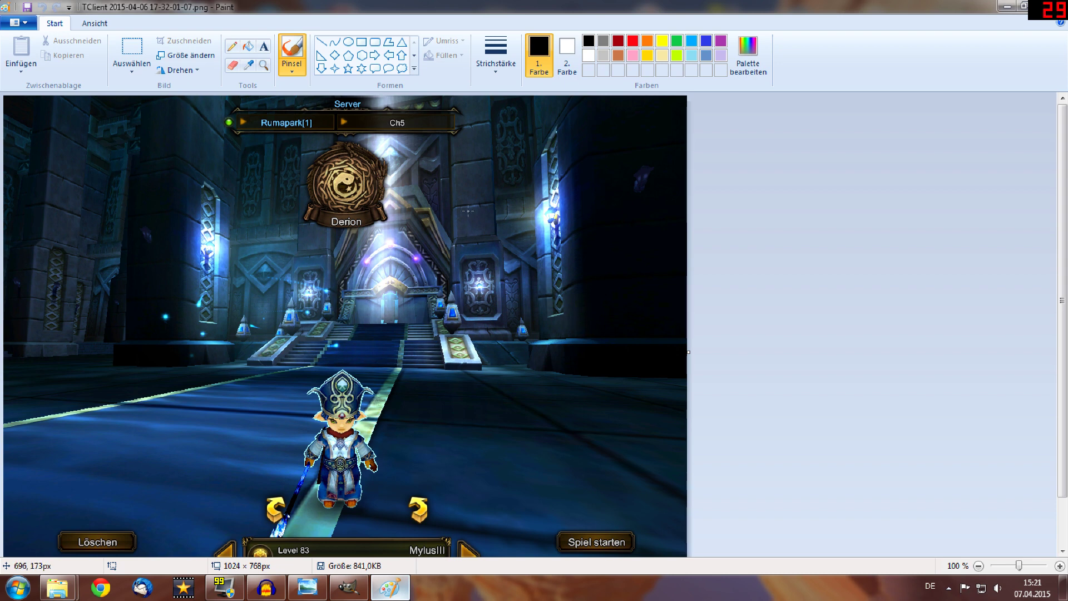
Step: Add yellow '# 605' text at the screenshot's upper right, then close Paint without saving
left_click(263, 46)
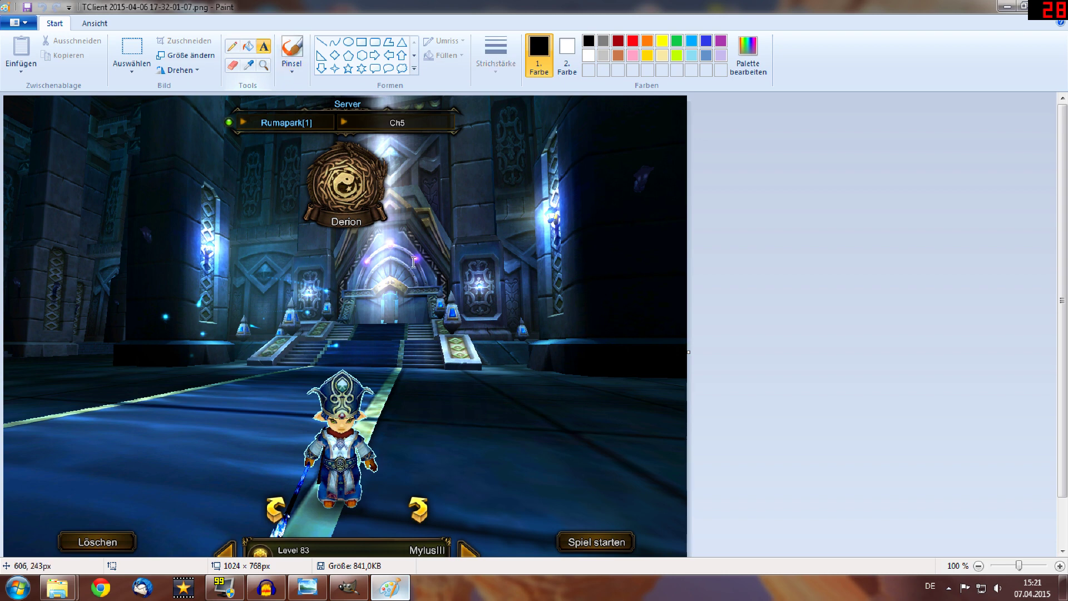
left_click_drag(452, 196, 658, 302)
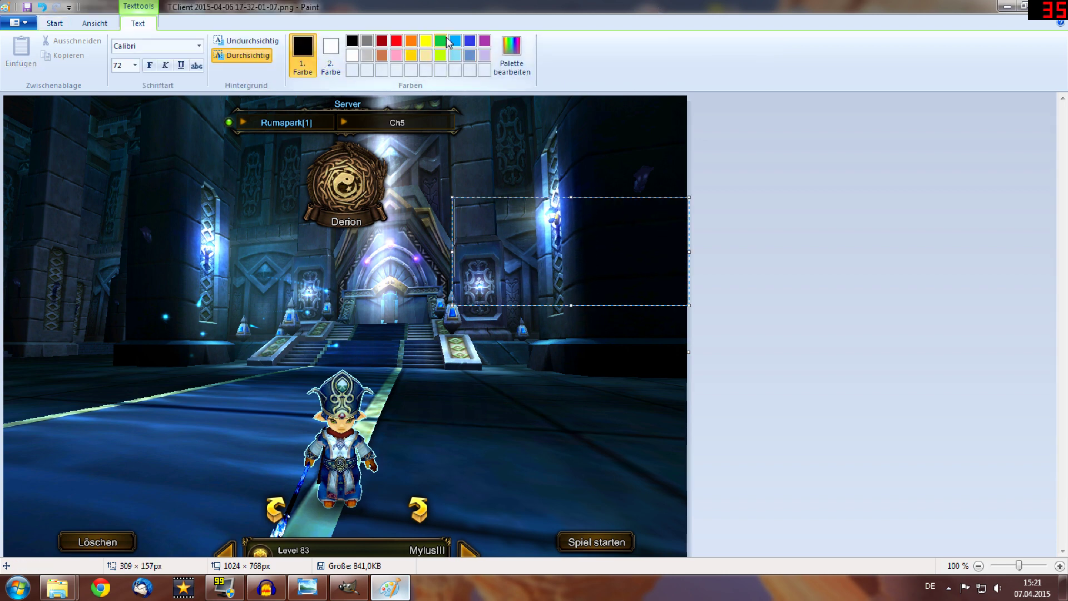
left_click(425, 40)
type("# ")
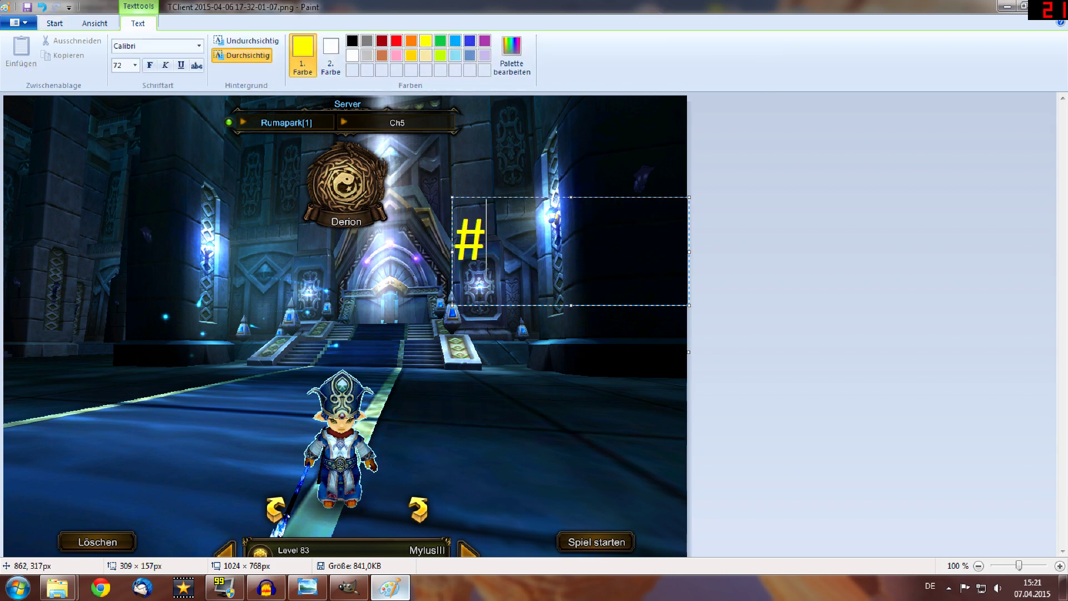
type("605")
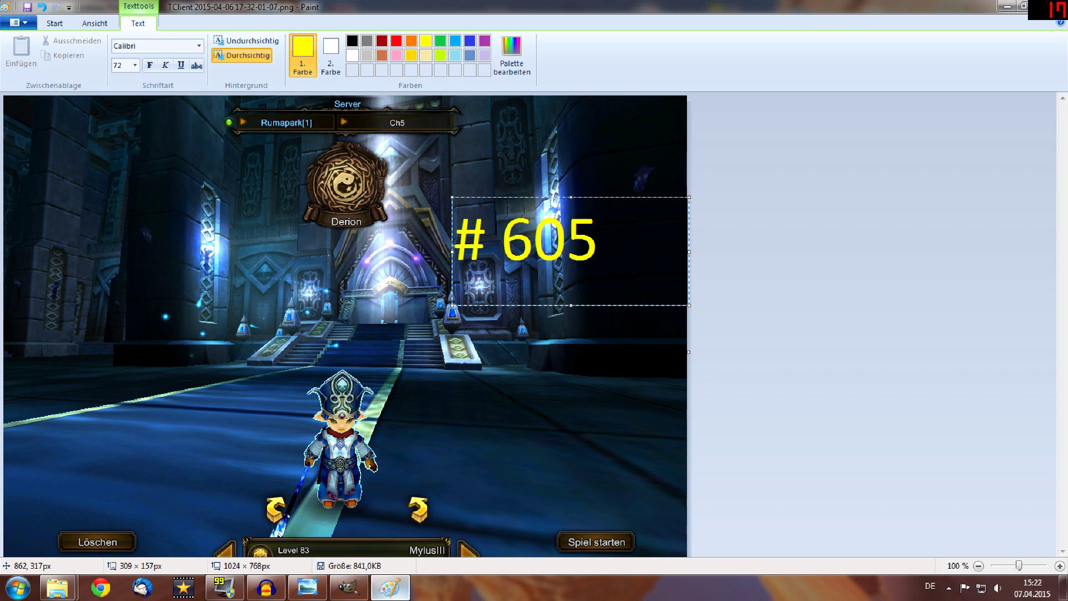
left_click(55, 24)
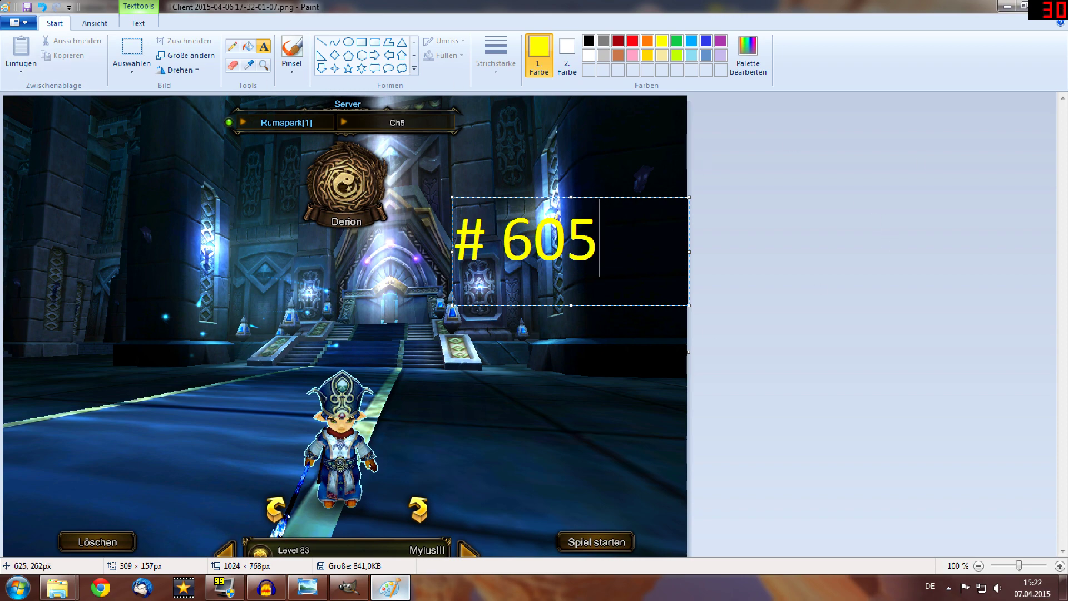
left_click(1037, 6)
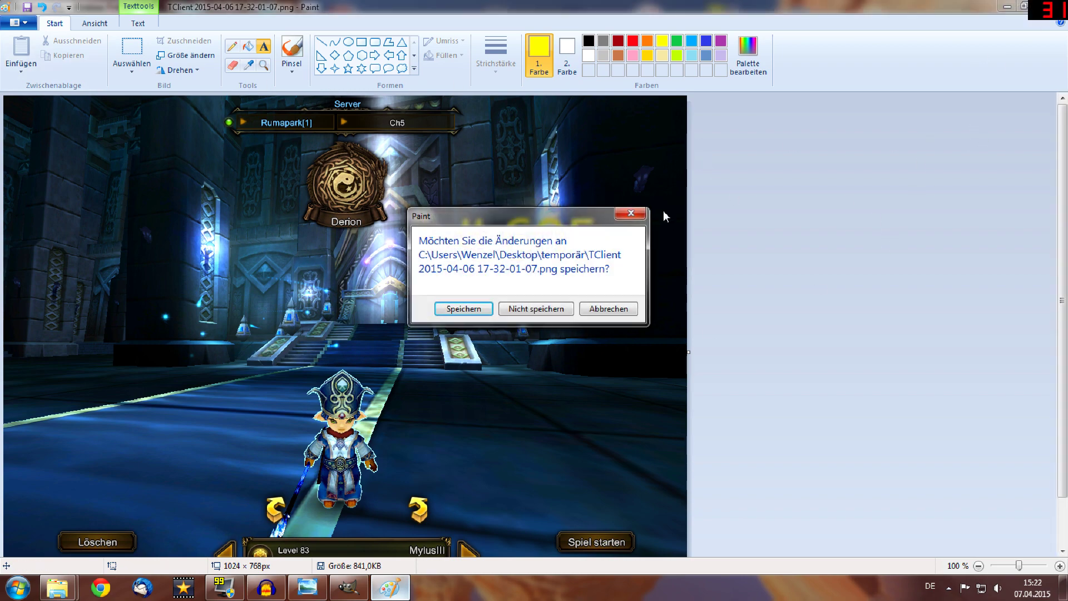
left_click(537, 307)
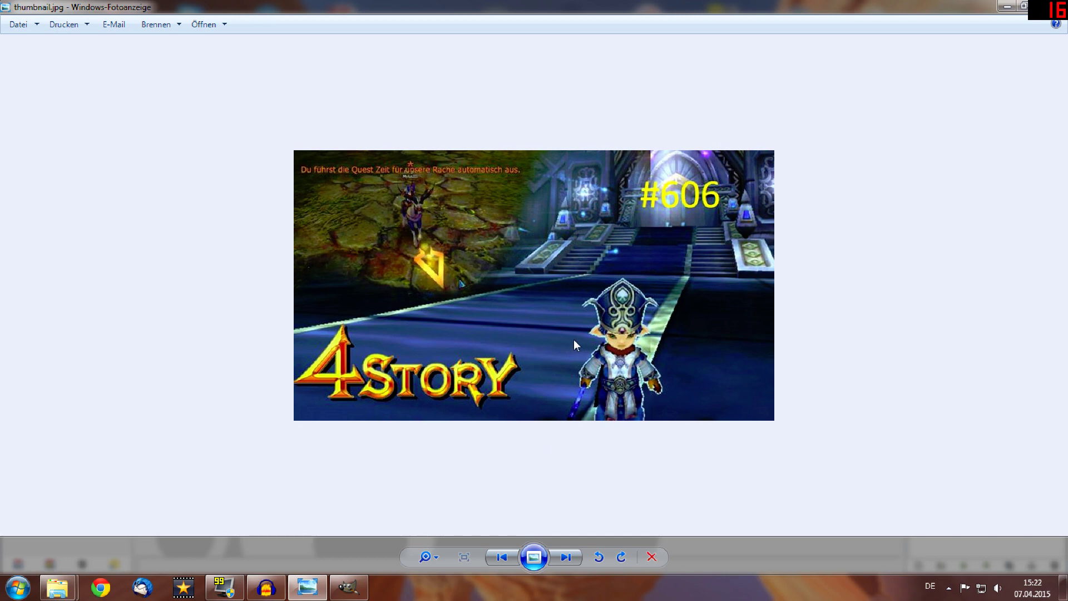
Step: Bring GIMP forward, toggle Einzelfenster-Modus off and back on, and maximize the window
left_click(348, 587)
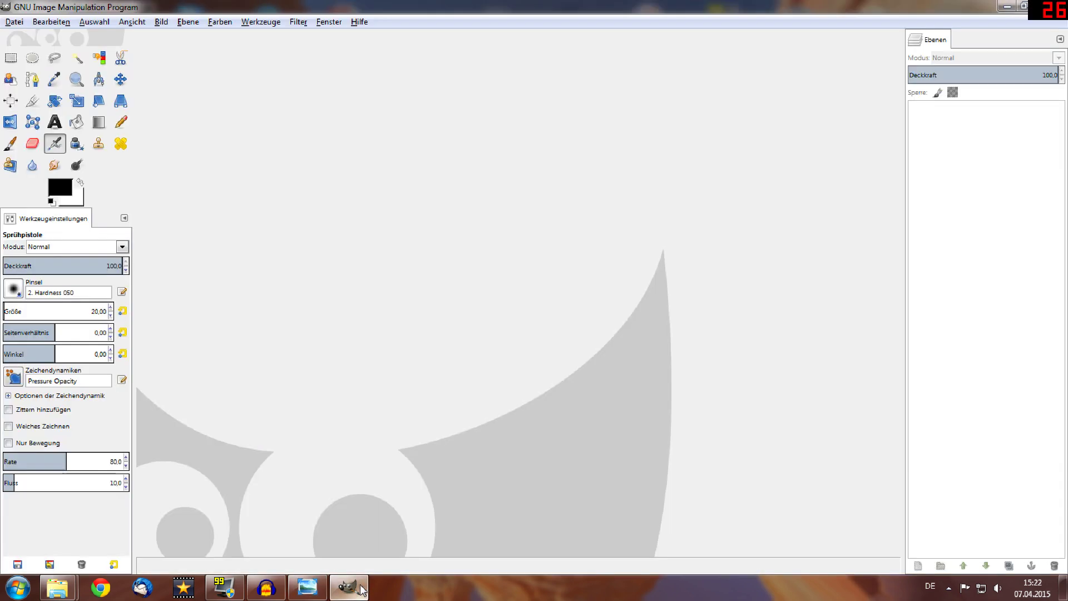
left_click(329, 23)
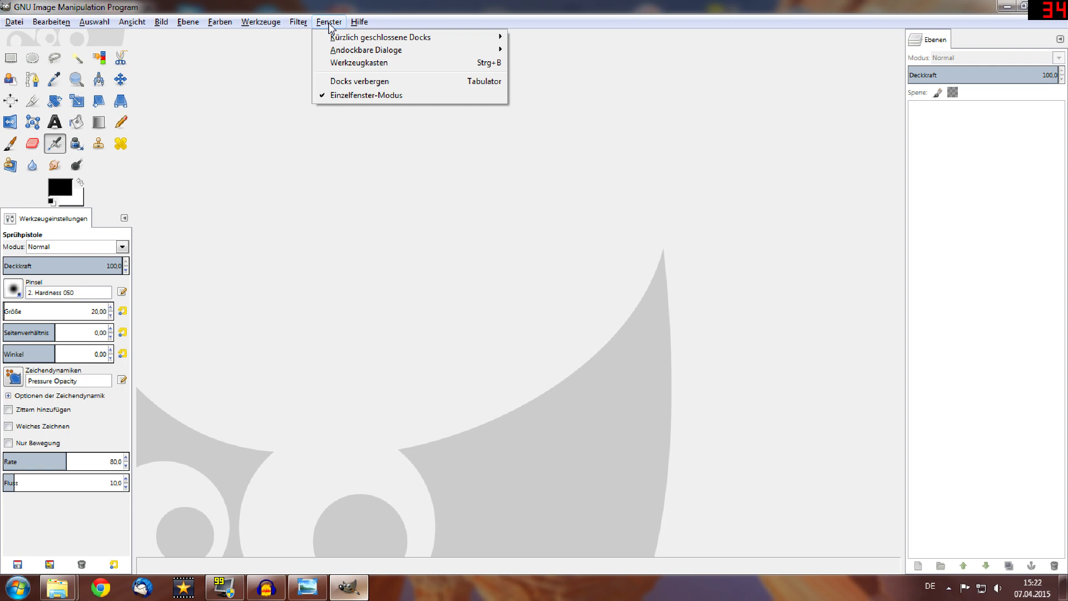
left_click(361, 94)
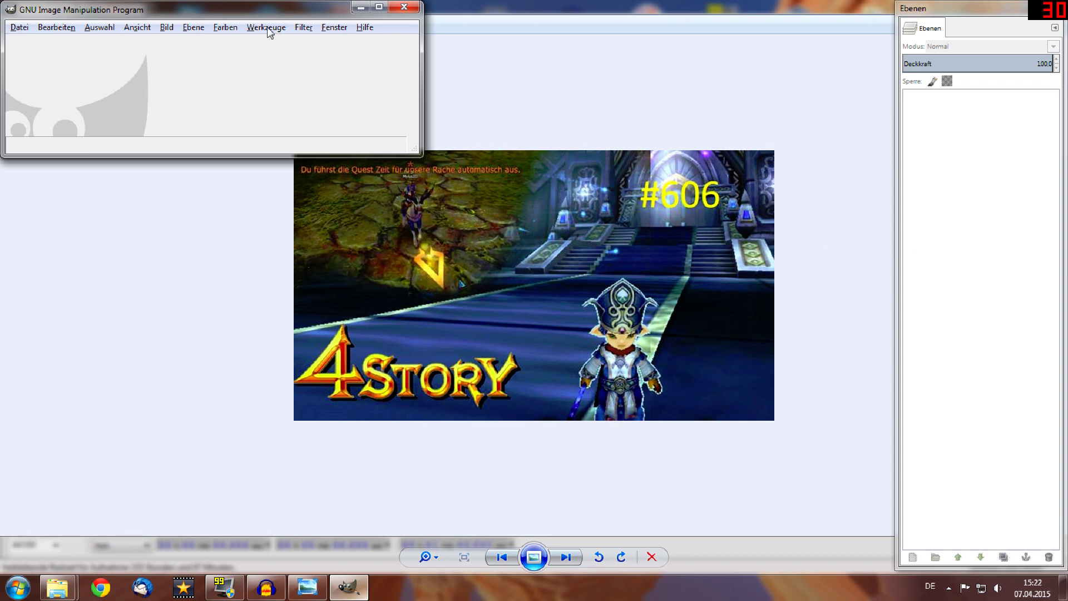
left_click(327, 32)
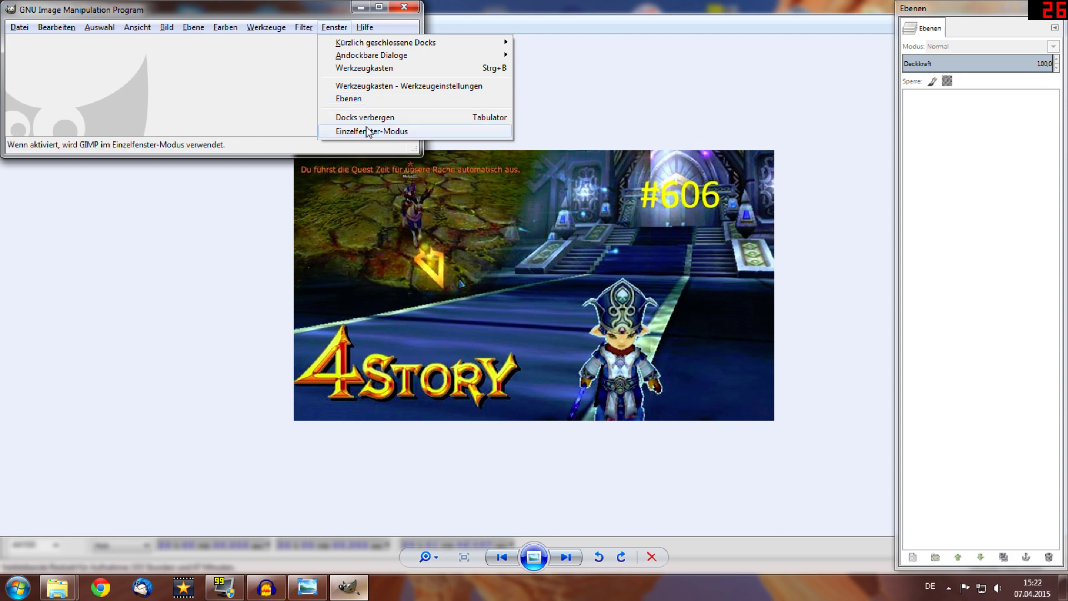
left_click(365, 131)
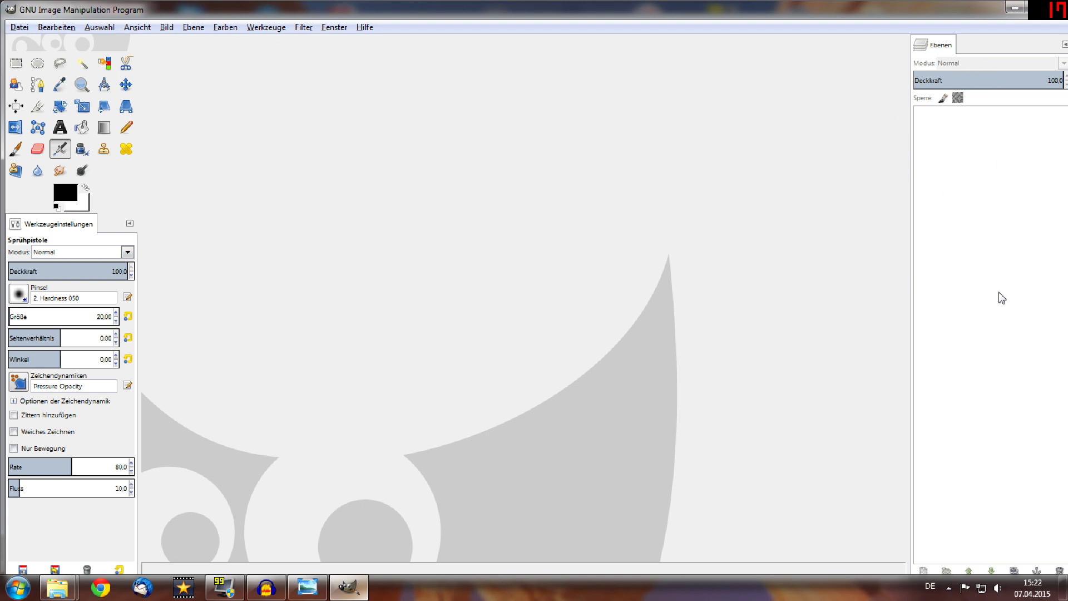
left_click(1032, 9)
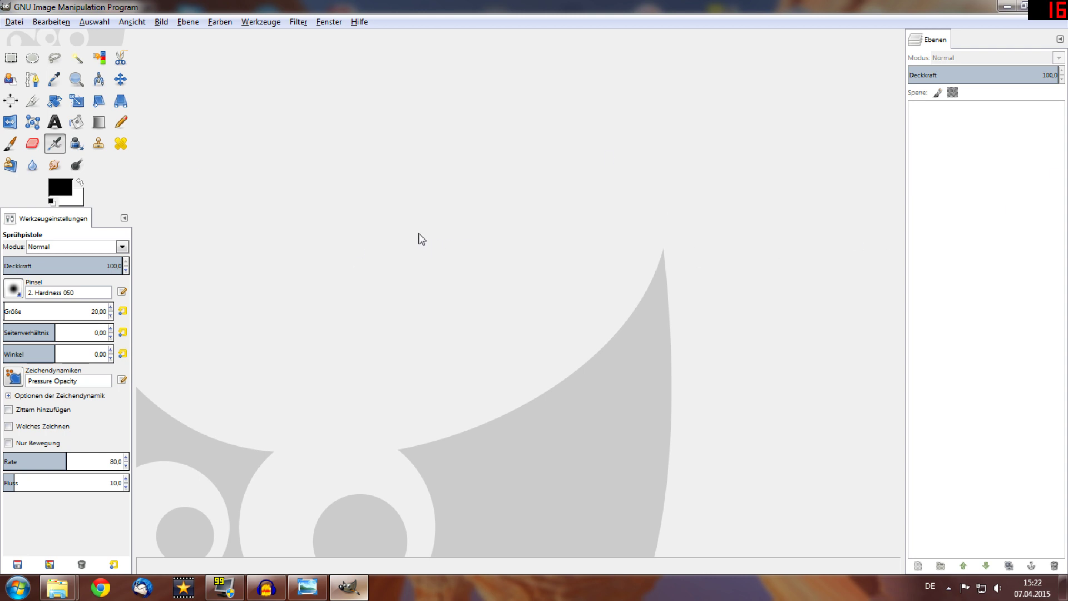
Step: Create a new 1920×1080 image with a transparent fill and an empty comment
left_click(14, 23)
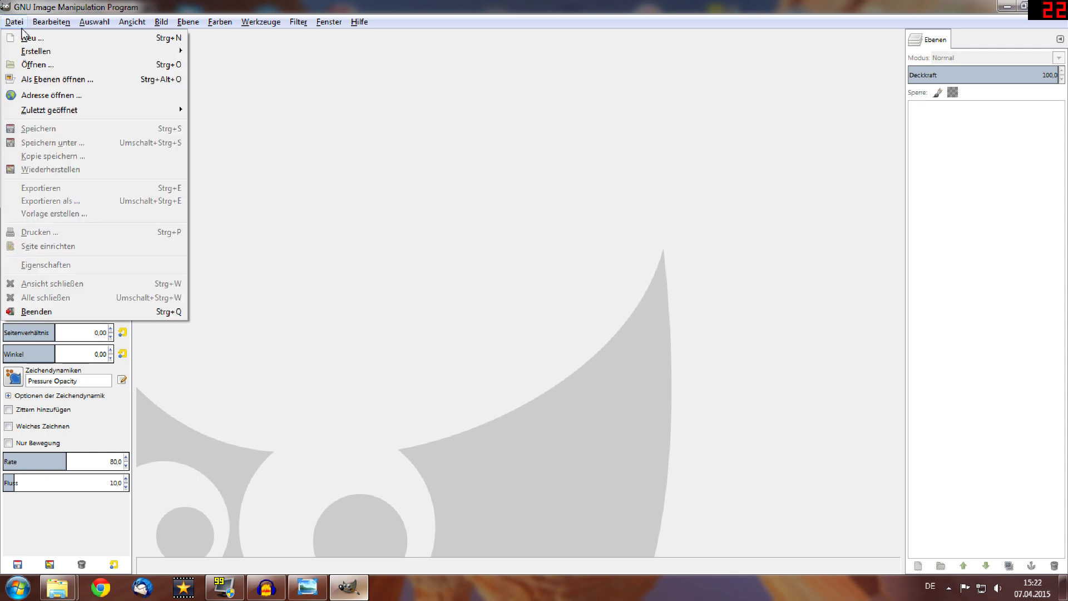
left_click(30, 38)
type("1920")
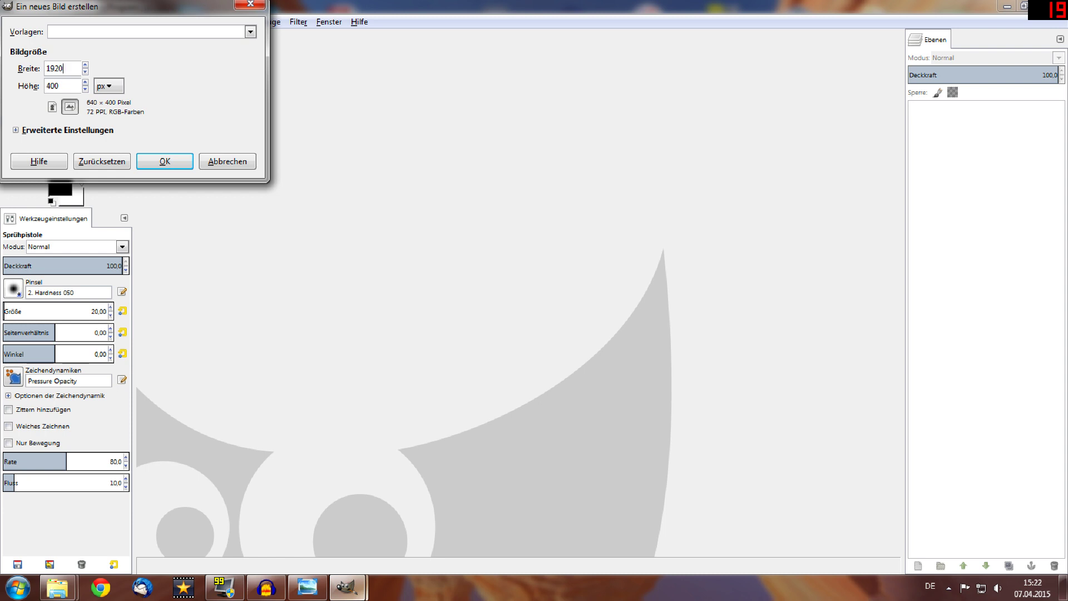
key("Tab")
type("1080")
left_click(22, 130)
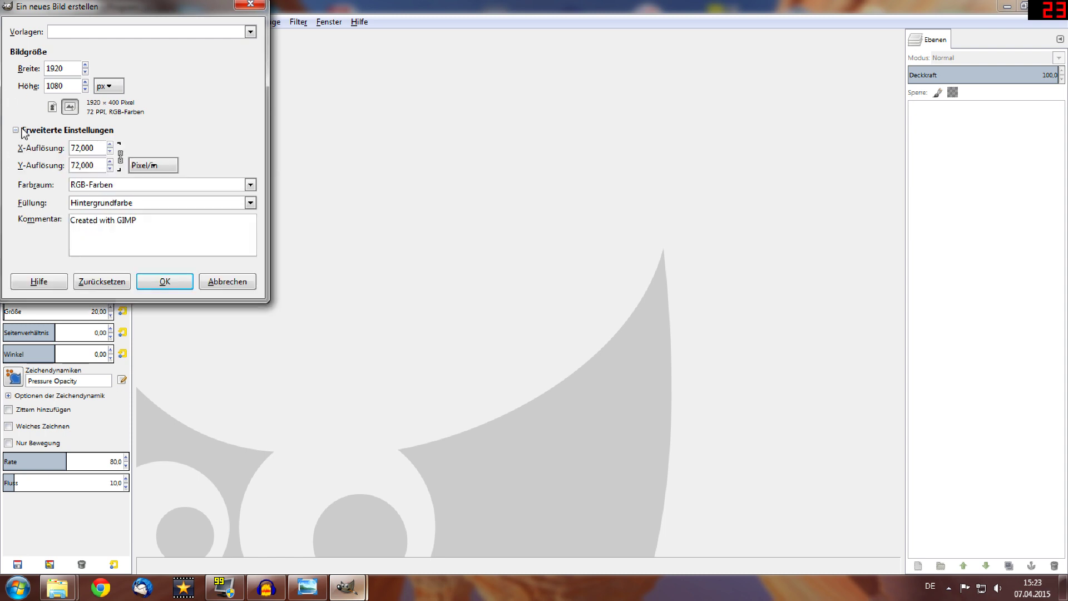
left_click(250, 203)
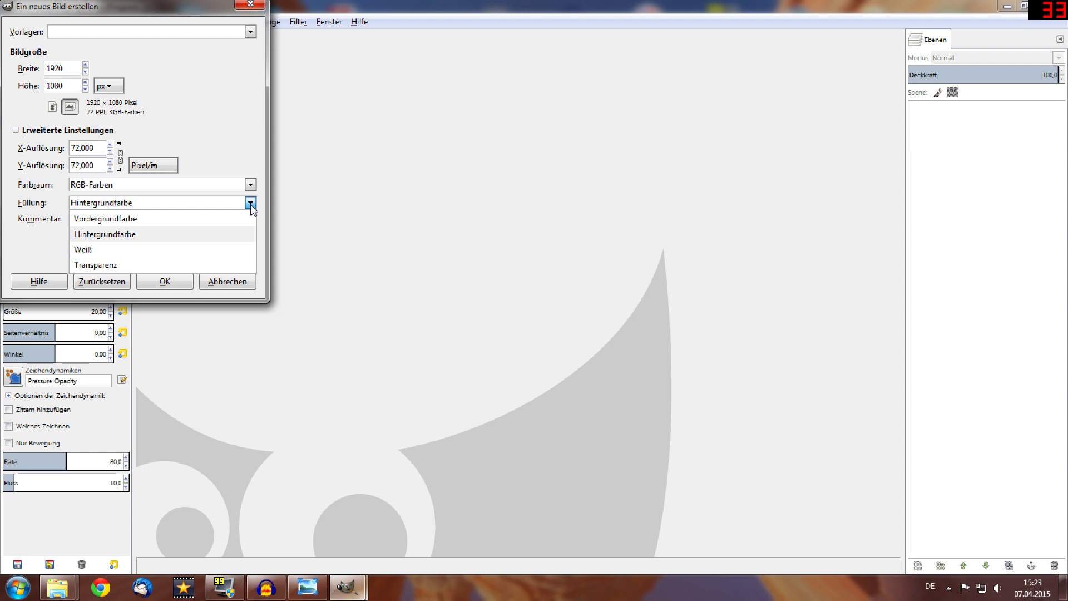
left_click(162, 264)
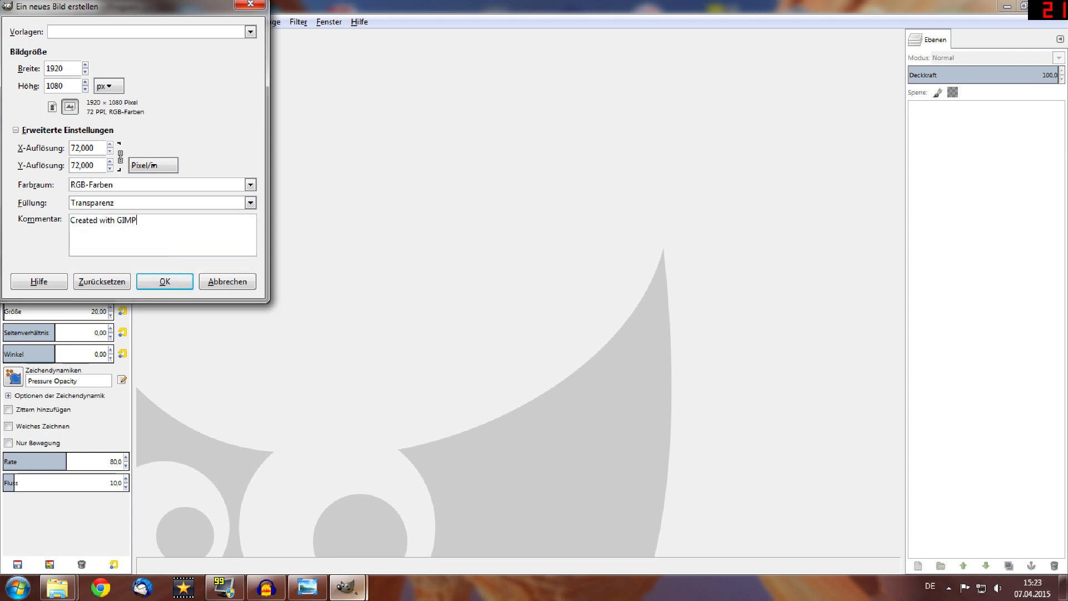
key("Tab")
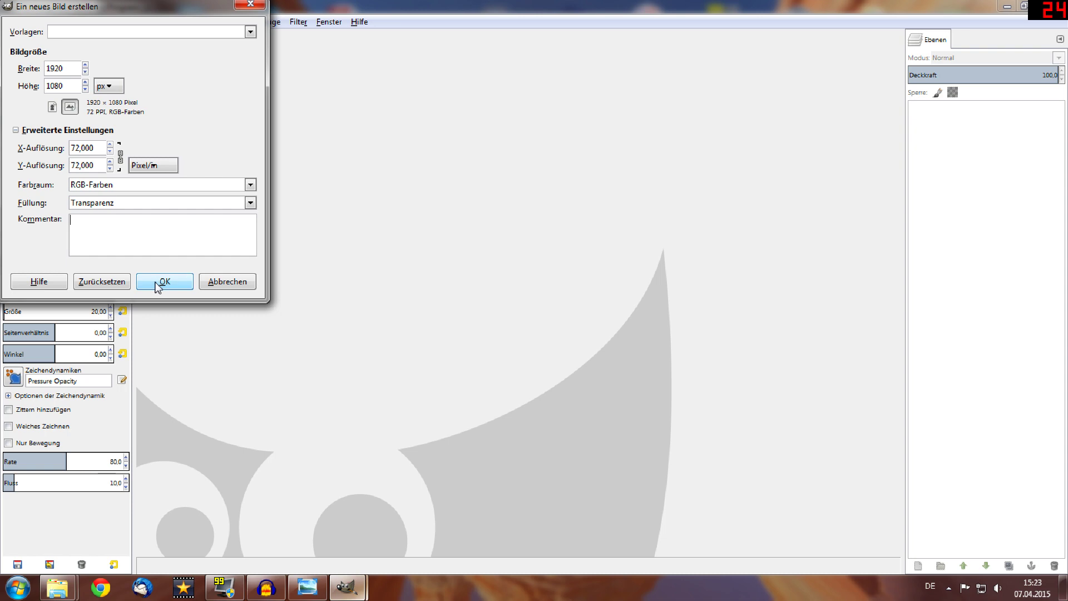
left_click(161, 281)
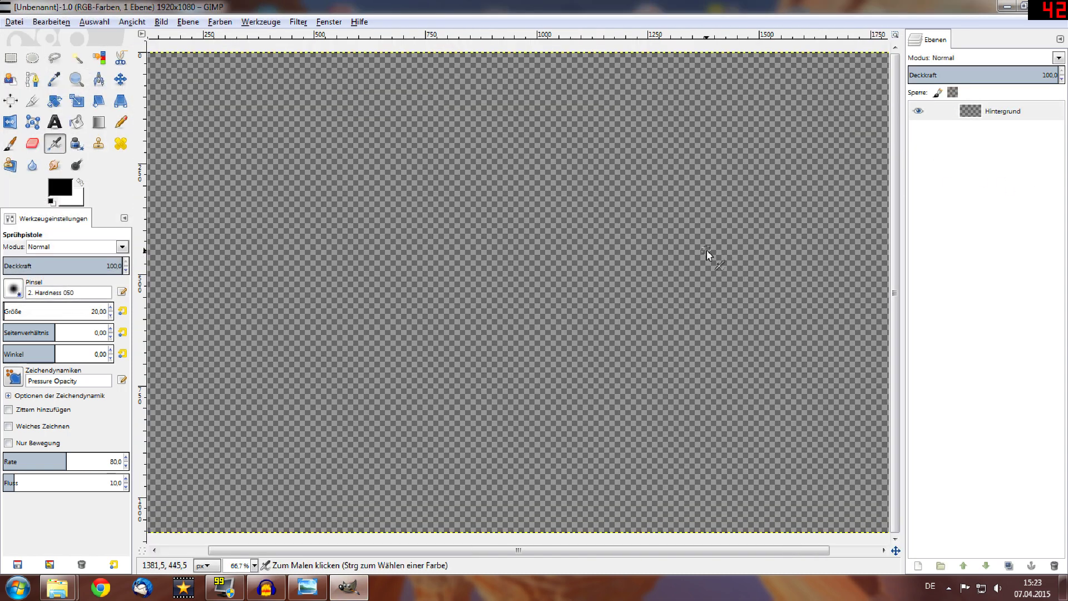
Step: Drag the 4story logo and both TClient screenshots from the temporär folder into GIMP as layers
key("minus")
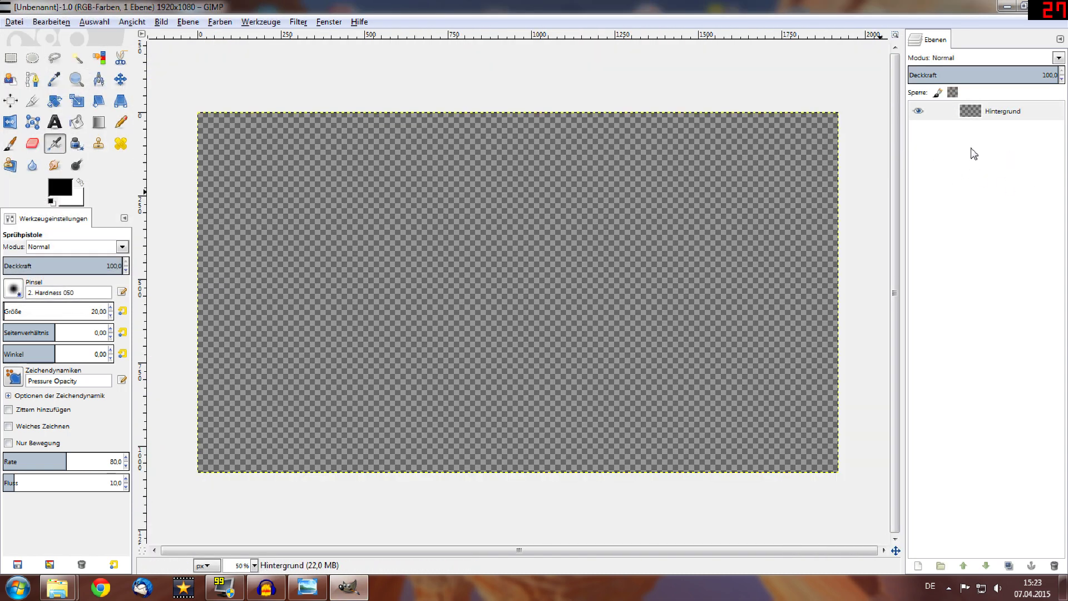
mouse_move(57, 587)
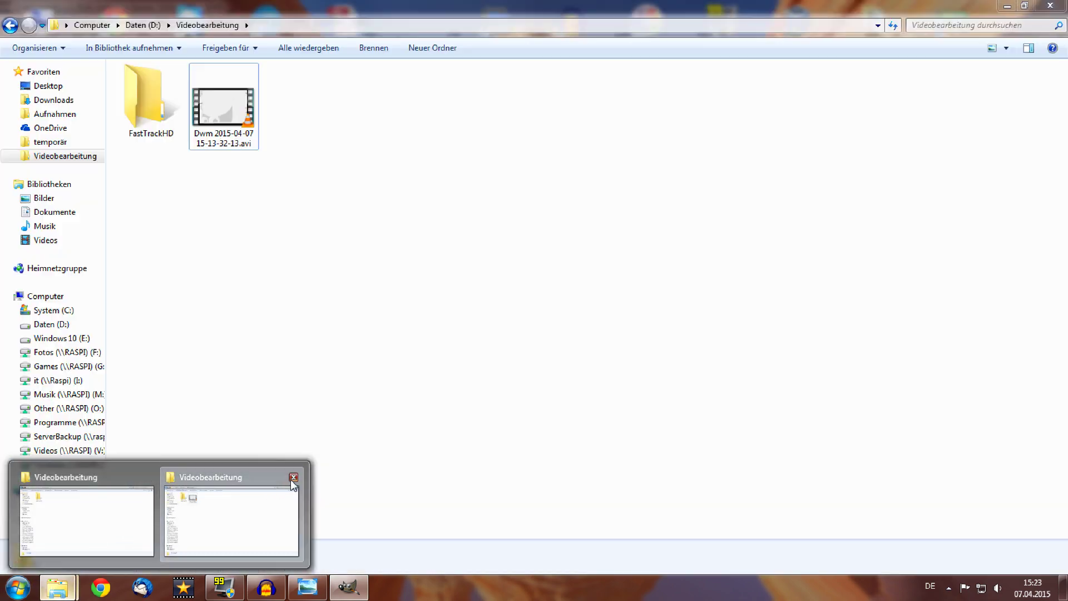
left_click(293, 477)
left_click(78, 506)
left_click(67, 143)
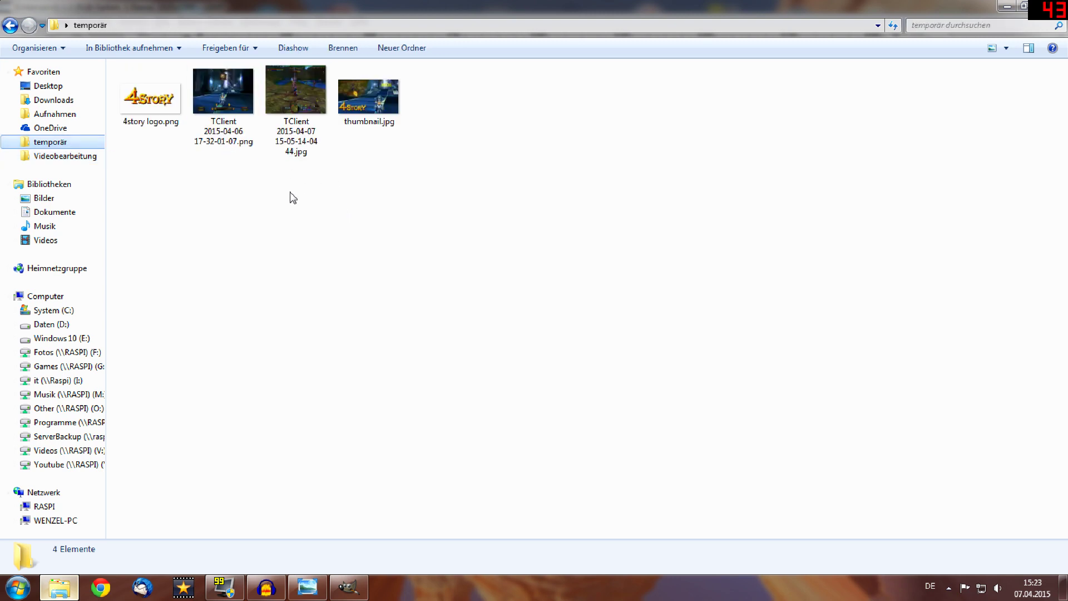
mouse_move(307, 201)
left_mouse_down()
mouse_move(161, 102)
mouse_move(314, 416)
left_mouse_up()
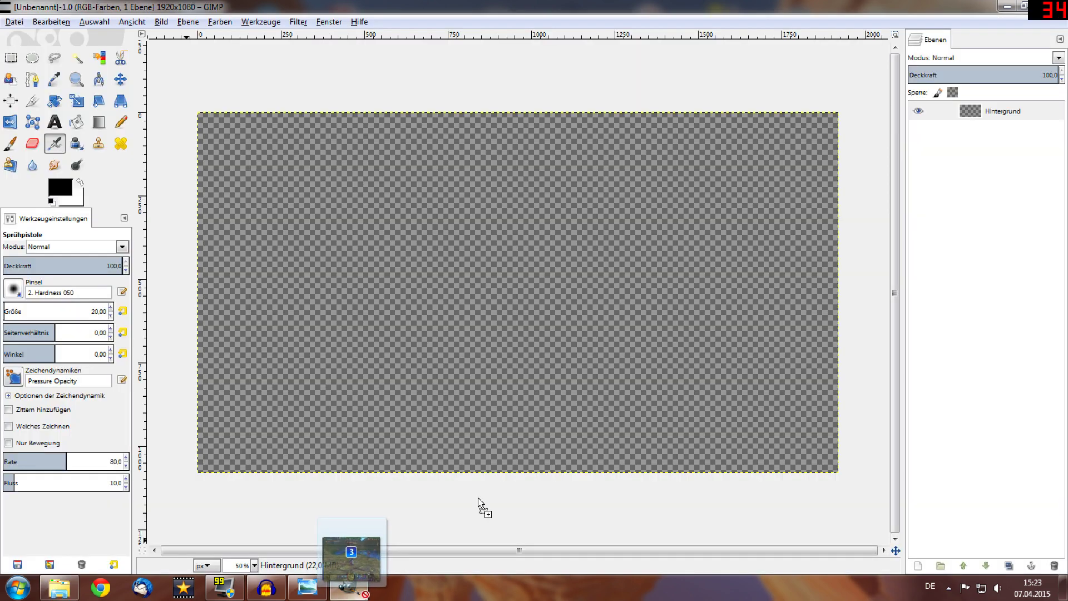
left_click_drag(314, 416, 954, 211)
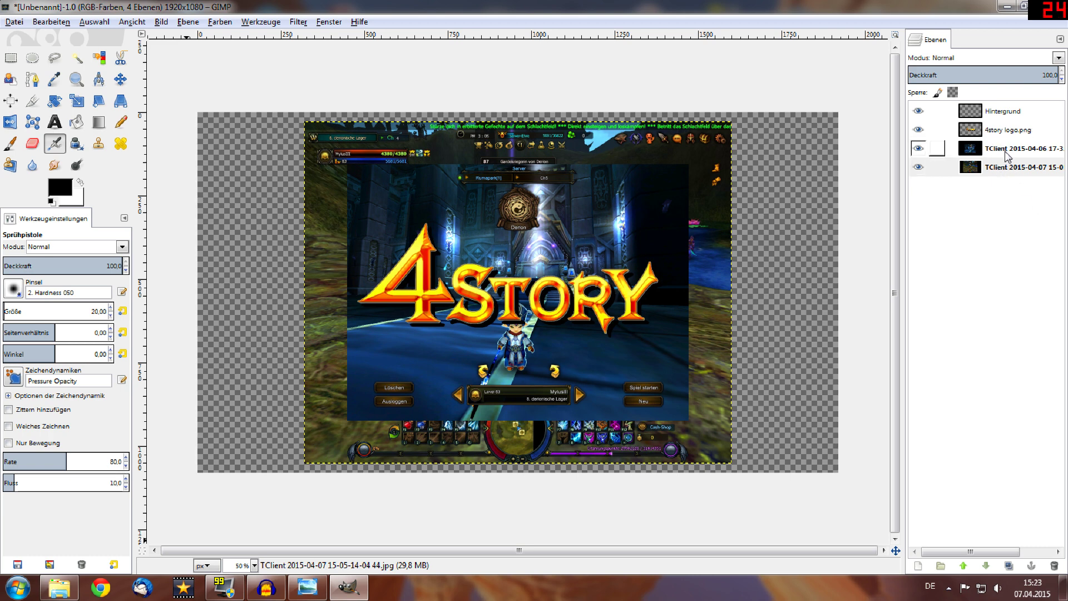
Step: Reorder layers with the gameplay screenshot on top and the logo second, then select the login screenshot
left_click_drag(1006, 149, 1004, 133)
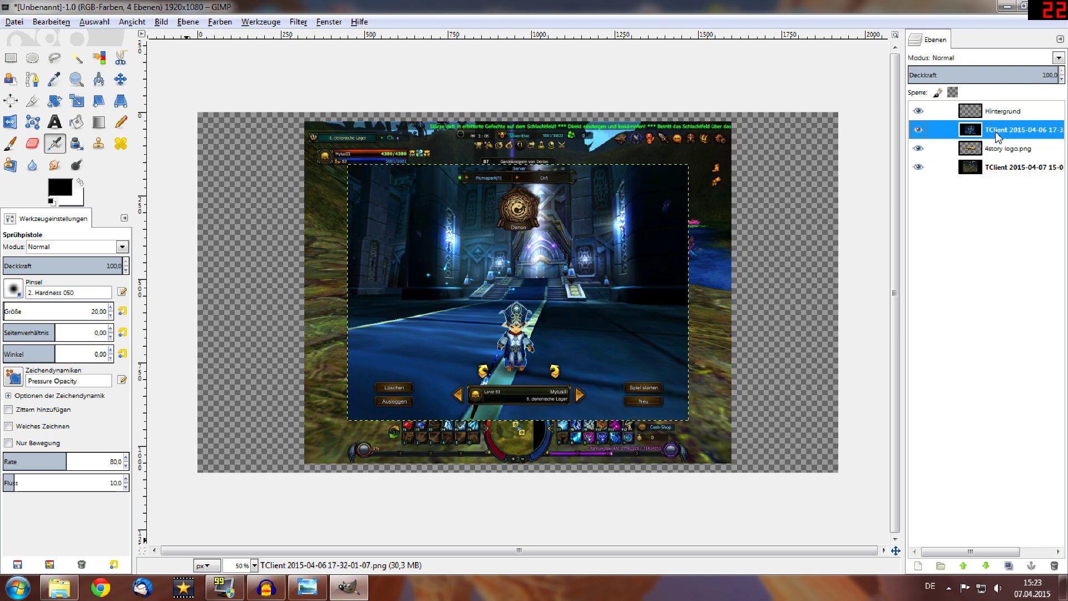
left_click_drag(1007, 167, 1008, 111)
mouse_move(1007, 167)
left_mouse_down()
mouse_move(1008, 133)
mouse_move(1005, 167)
left_mouse_up()
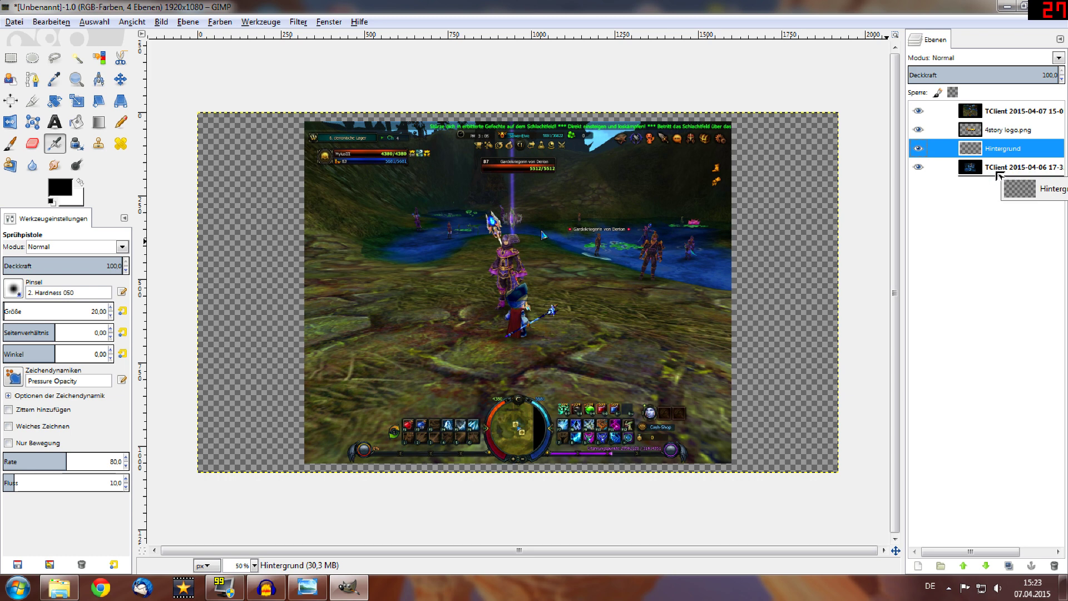
left_click(1005, 155)
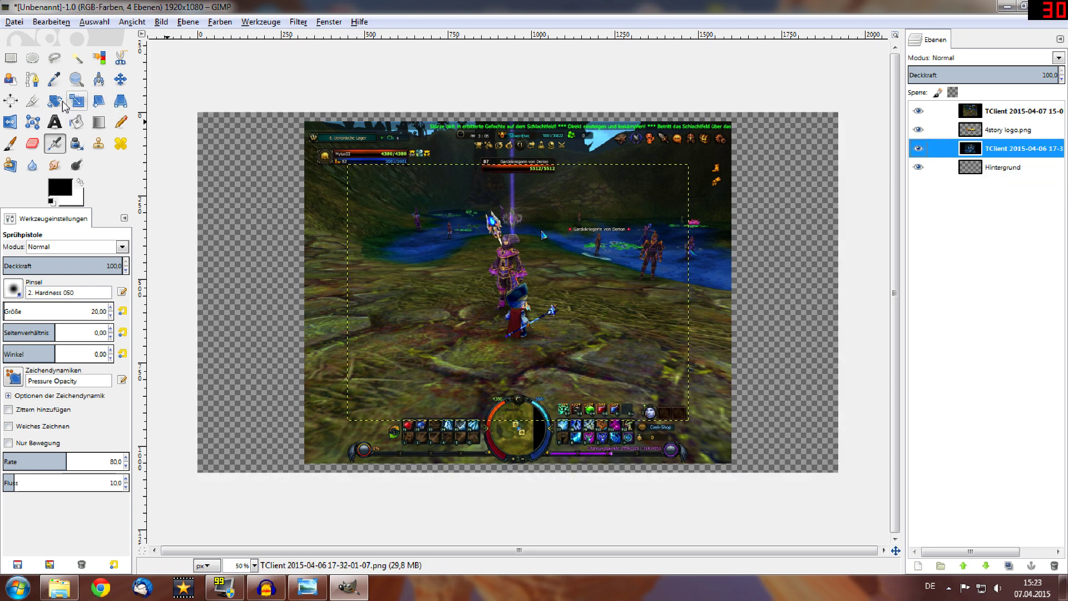
Step: Shift the gameplay screenshot left and place the TClient 2015-04-06 screenshot to its right
left_click(120, 79)
left_click_drag(423, 278, 317, 278)
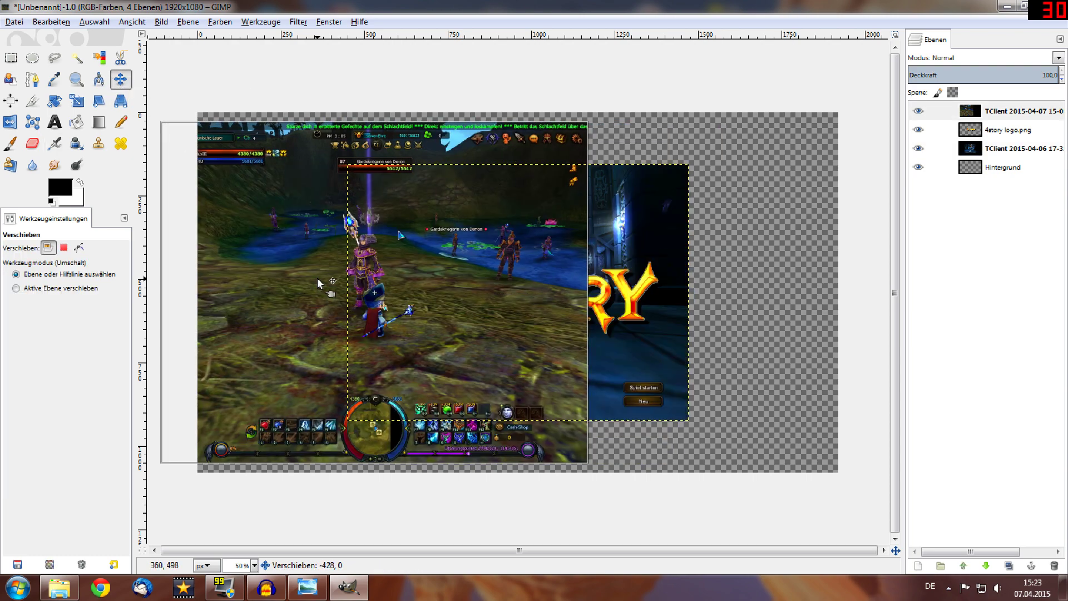
left_click_drag(647, 262, 752, 221)
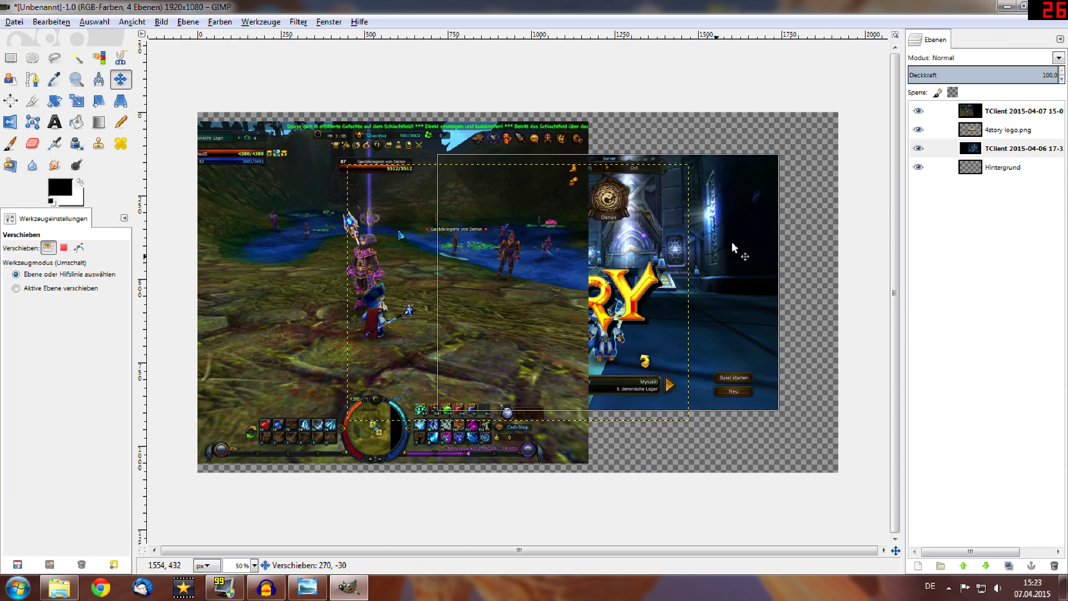
mouse_move(752, 221)
left_mouse_down()
mouse_move(637, 327)
mouse_move(679, 240)
left_mouse_up()
mouse_move(631, 291)
left_mouse_down()
mouse_move(709, 301)
mouse_move(729, 226)
left_mouse_up()
left_click_drag(691, 283, 684, 289)
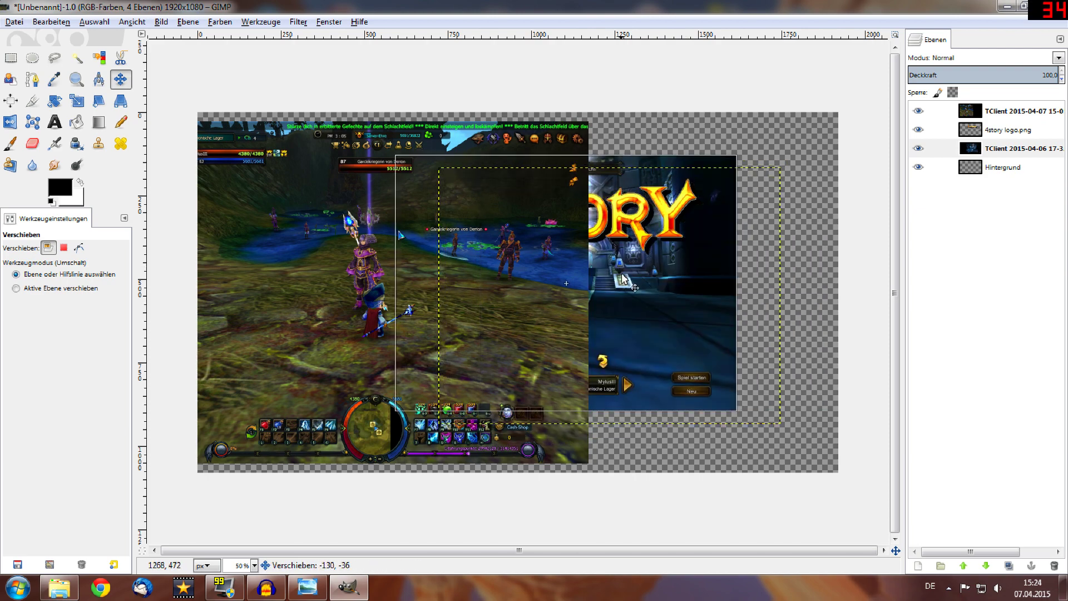
left_click_drag(685, 289, 635, 287)
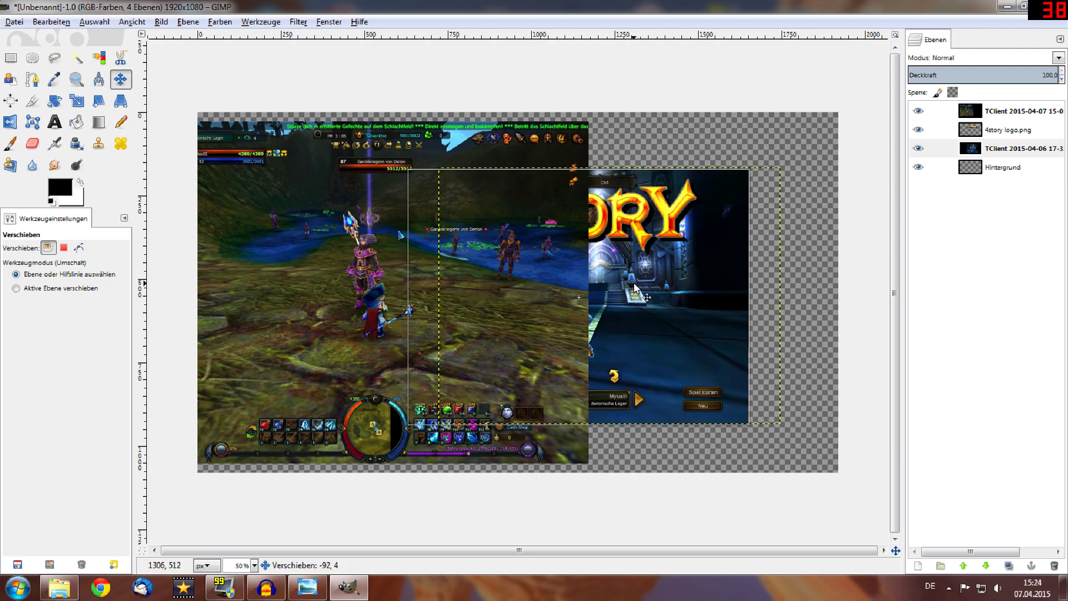
left_click(188, 22)
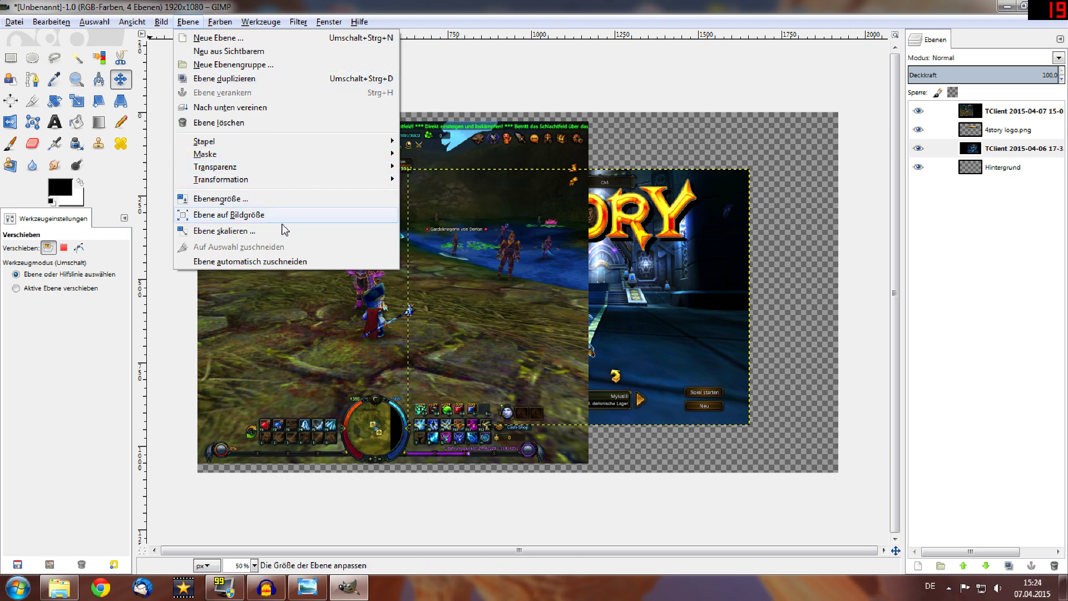
Step: Scale the TClient 2015-04-06 layer to 1920 × 1080 px with the chain unlinked
left_click(275, 230)
type("1920")
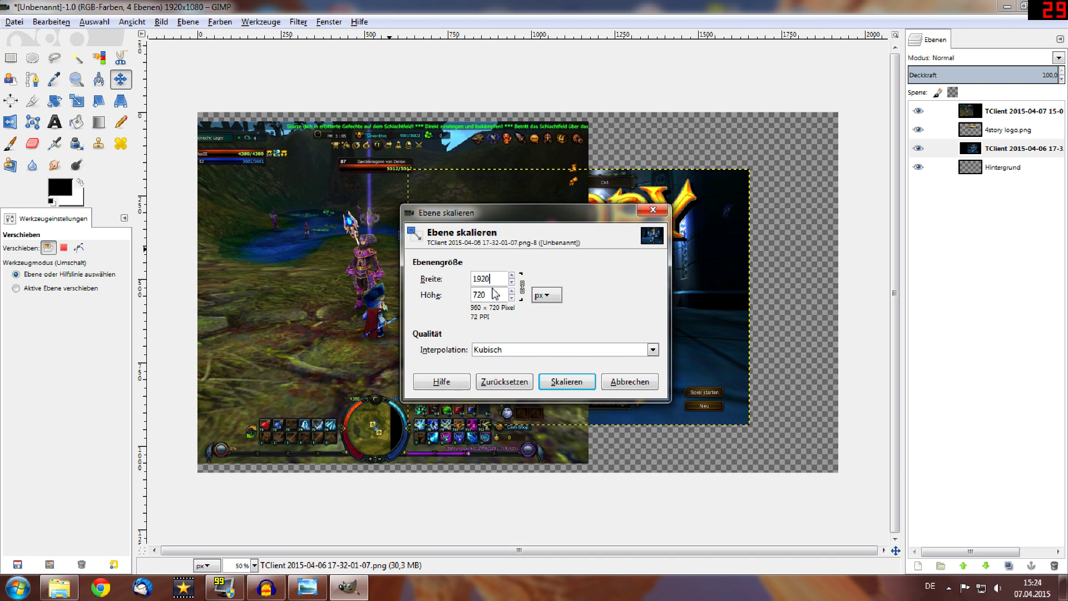
left_click(494, 293)
left_click(553, 296)
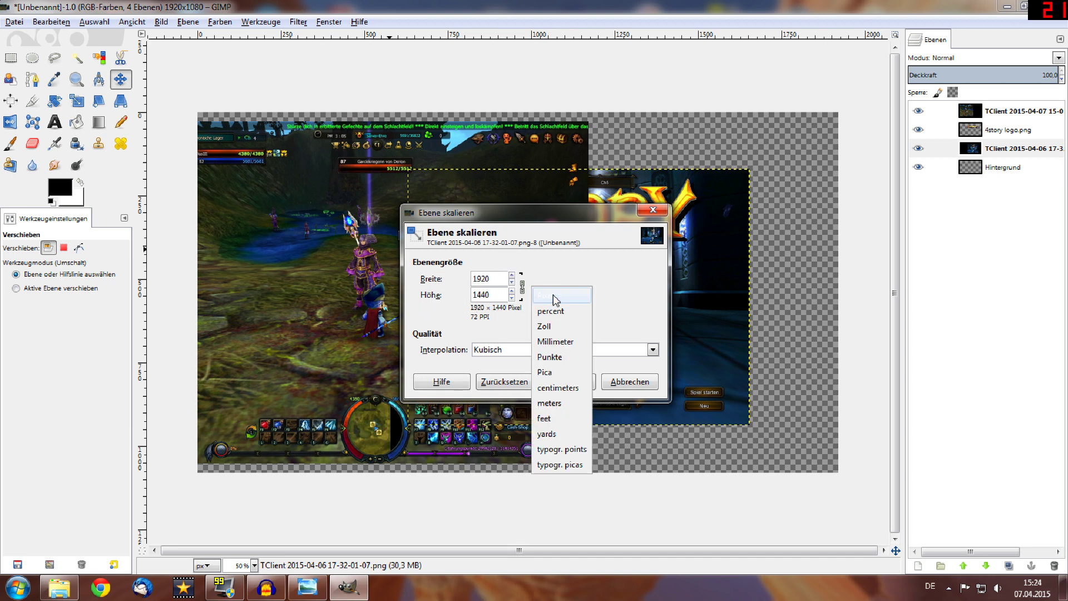
left_click(555, 299)
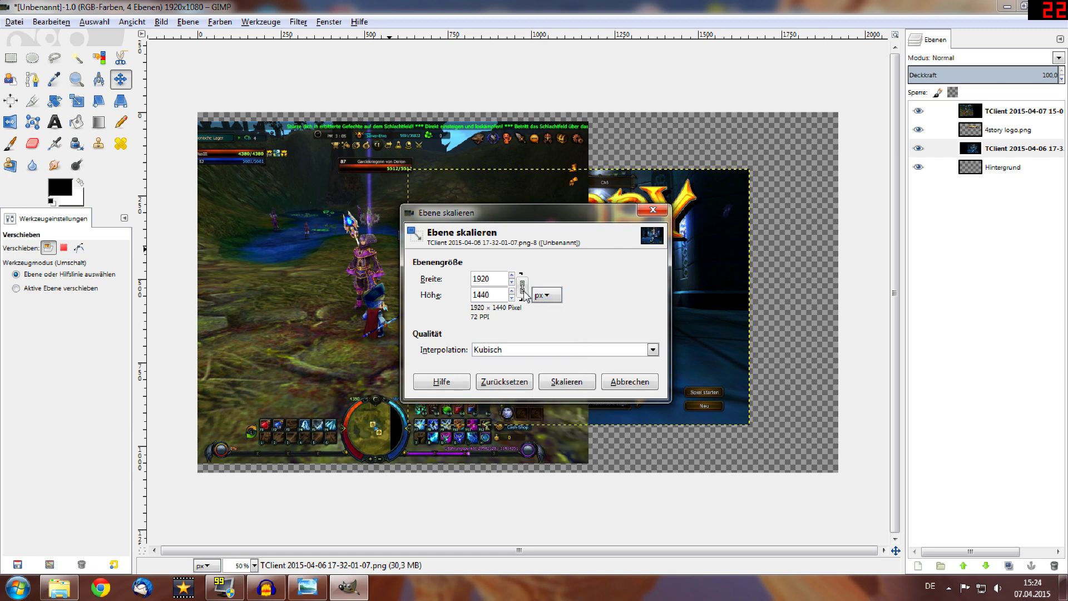
key("shift+Tab")
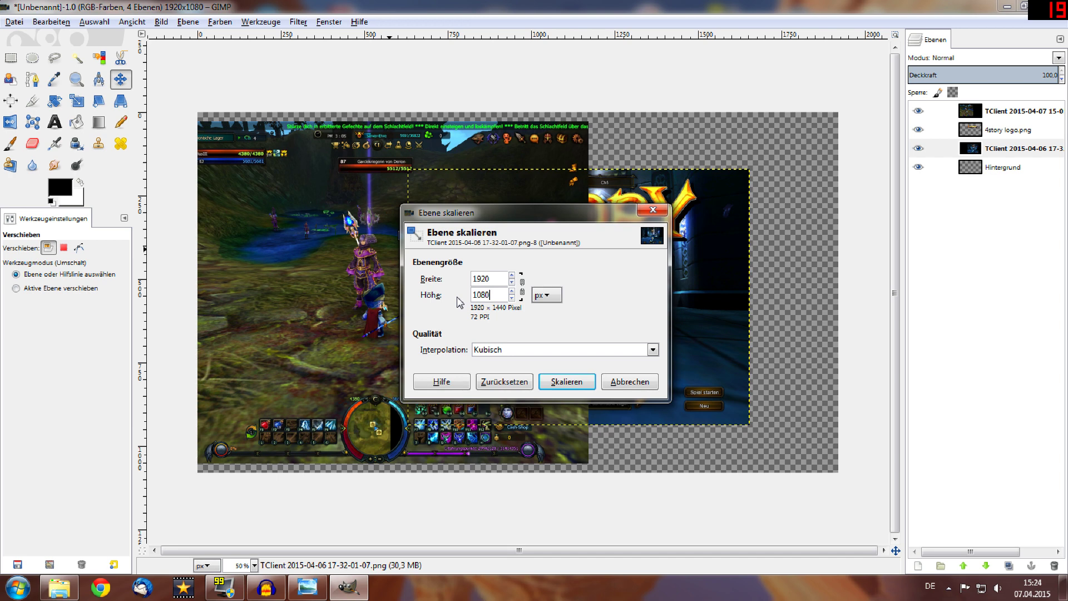
left_click(576, 381)
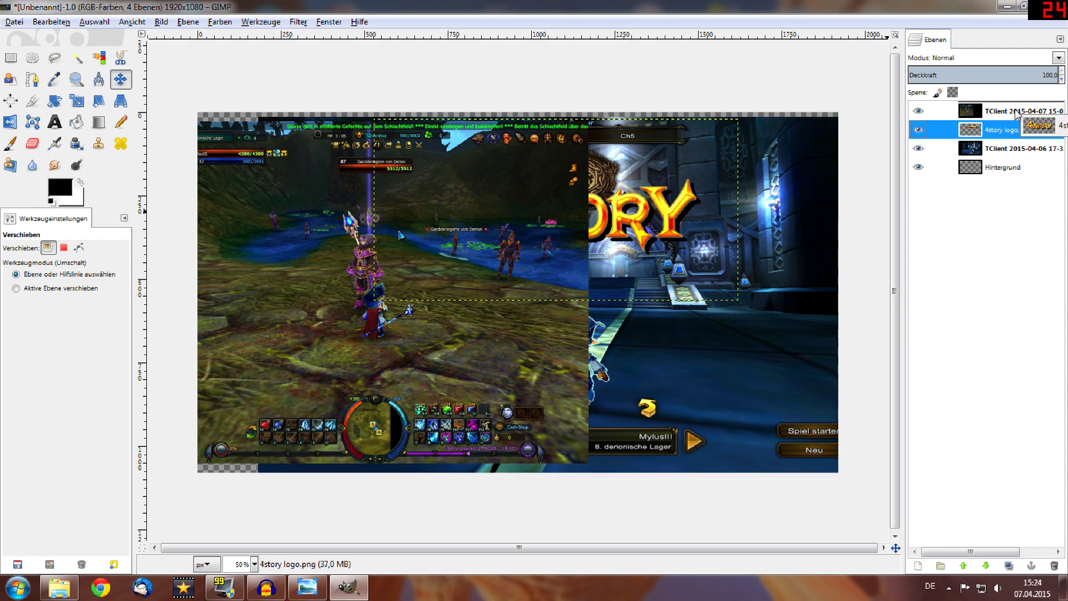
Step: Raise the 4story logo to the top layer, place it lower middle, and nudge the April 7 screenshot up
left_click_drag(1017, 135, 1017, 106)
mouse_move(620, 240)
left_mouse_down()
mouse_move(486, 401)
mouse_move(501, 385)
left_mouse_up()
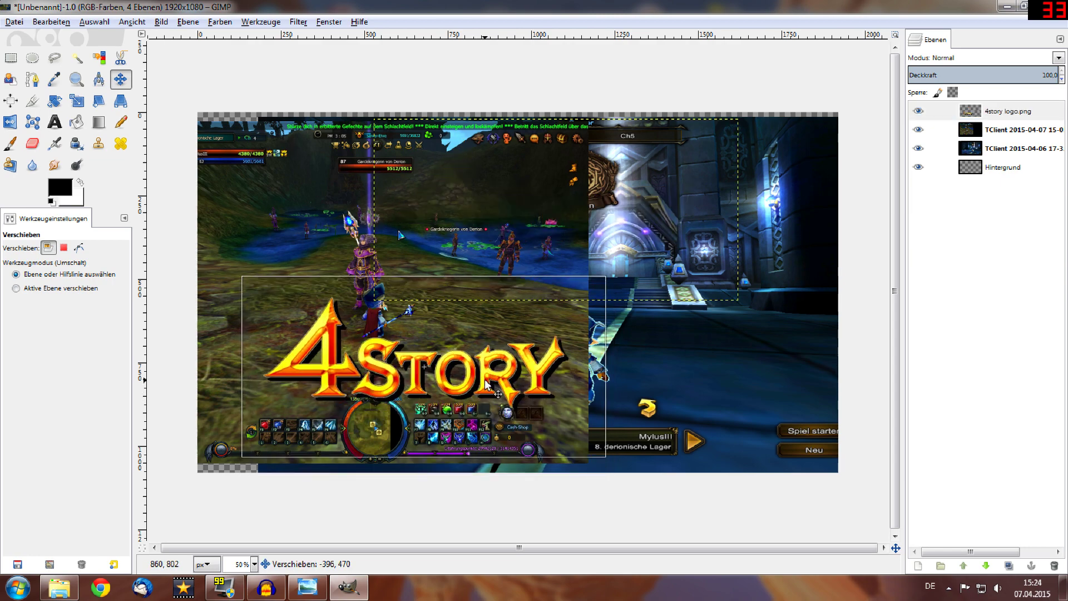
left_click_drag(502, 386, 494, 420)
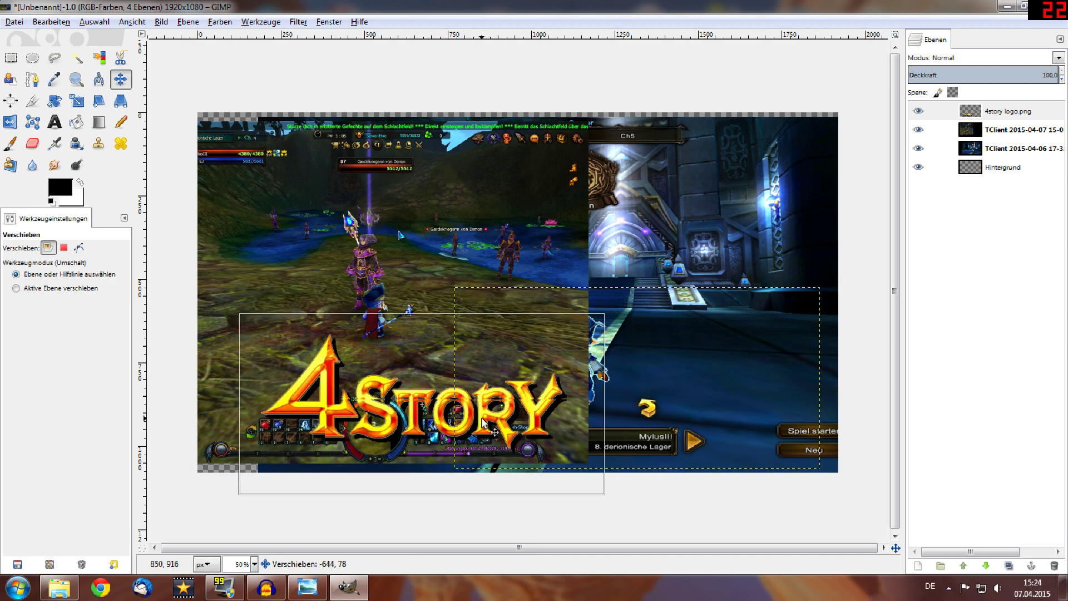
left_click_drag(493, 422, 494, 424)
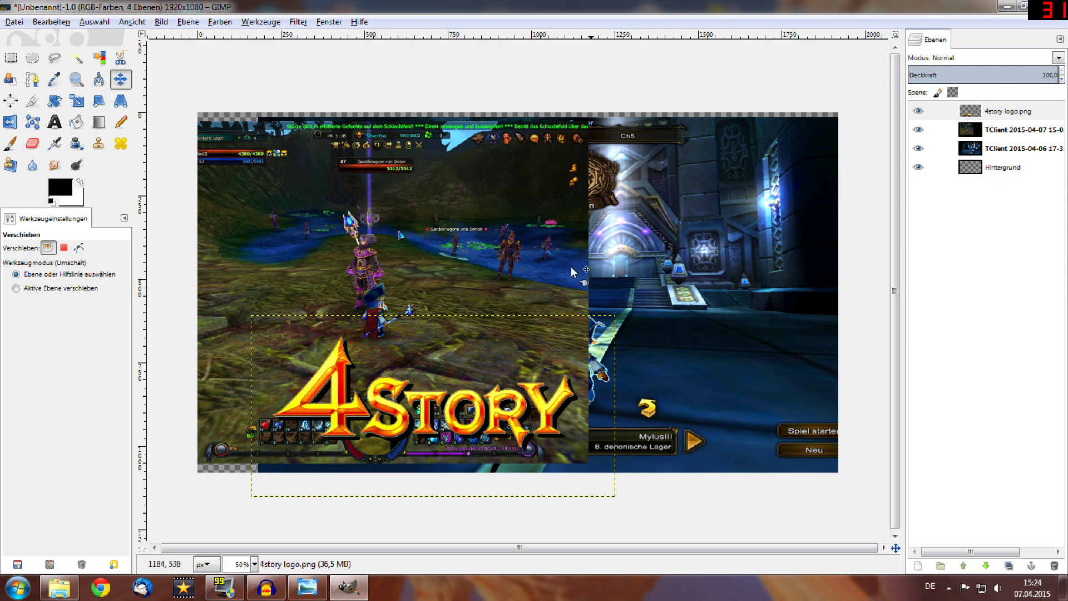
mouse_move(489, 252)
left_mouse_down()
mouse_move(802, 206)
mouse_move(699, 216)
mouse_move(598, 275)
mouse_move(592, 231)
mouse_move(564, 234)
mouse_move(507, 202)
mouse_move(481, 202)
left_mouse_up()
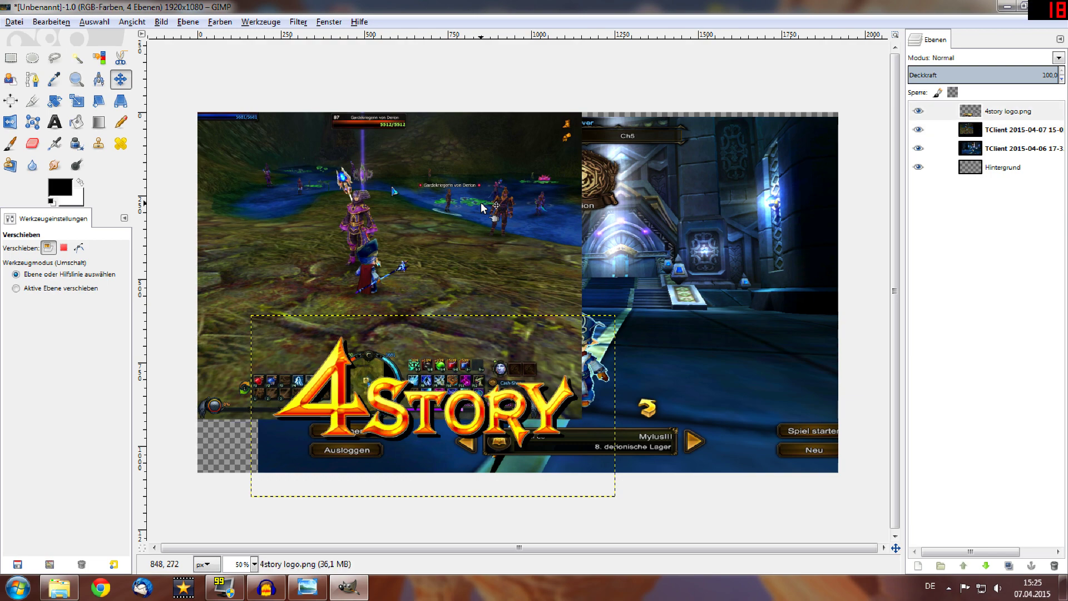
Step: Set the Eraser size to about 548, test it on the logo and April 7 screenshot, undoing both
left_click(36, 145)
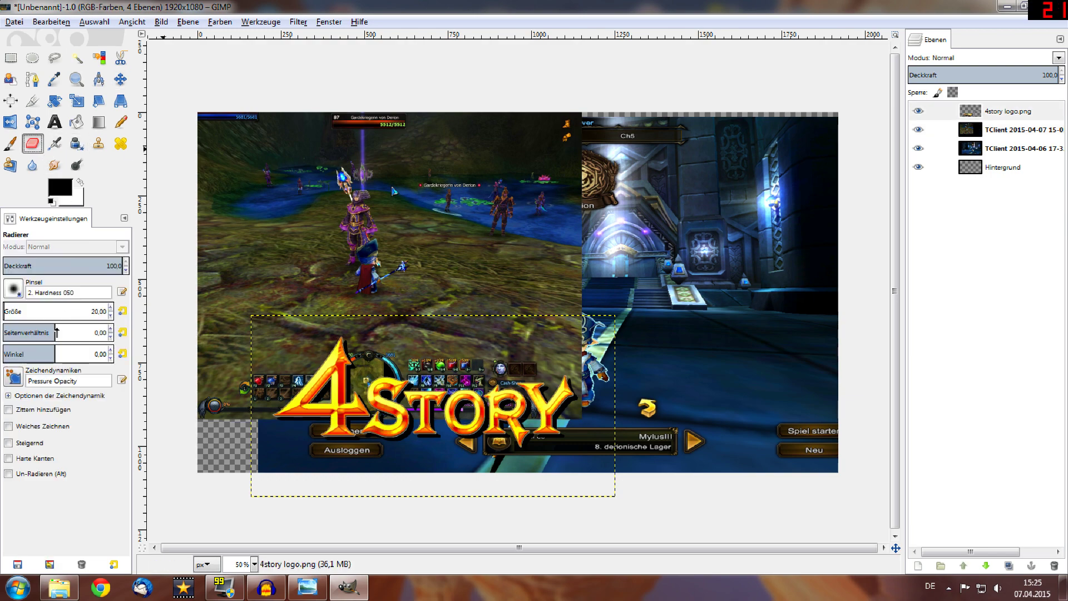
mouse_move(6, 313)
left_mouse_down()
mouse_move(106, 314)
mouse_move(60, 317)
left_mouse_up()
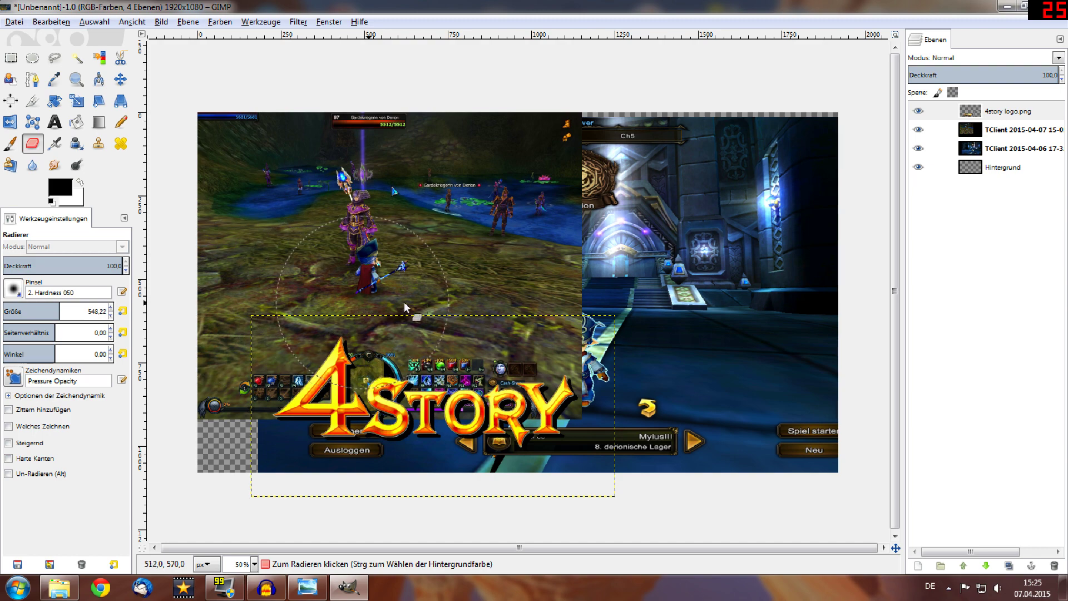
mouse_move(562, 411)
left_mouse_down()
mouse_move(392, 434)
mouse_move(321, 399)
mouse_move(312, 409)
left_mouse_up()
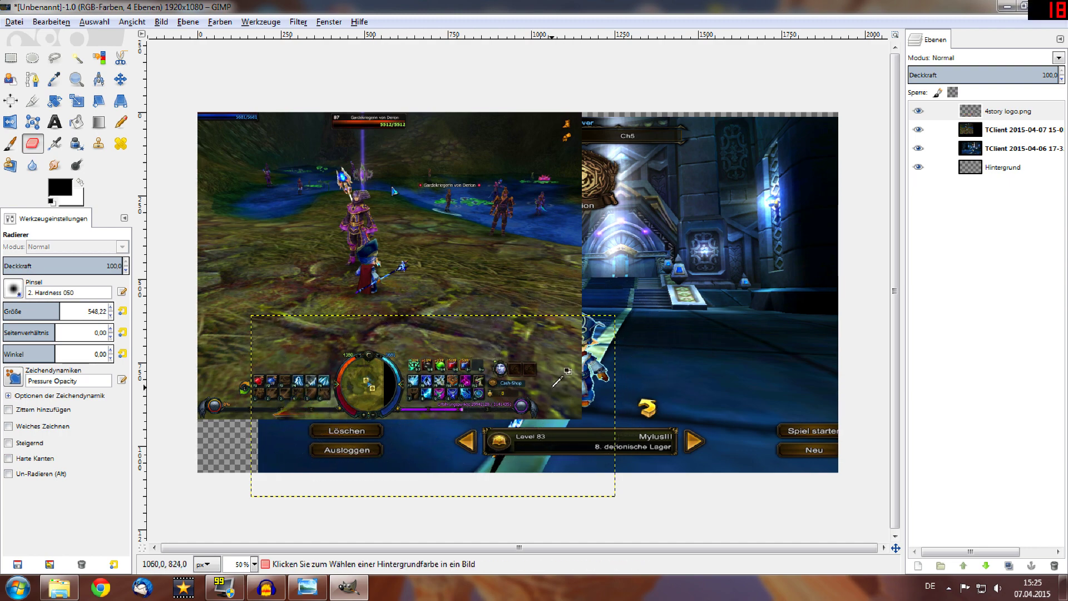
key("ctrl+z")
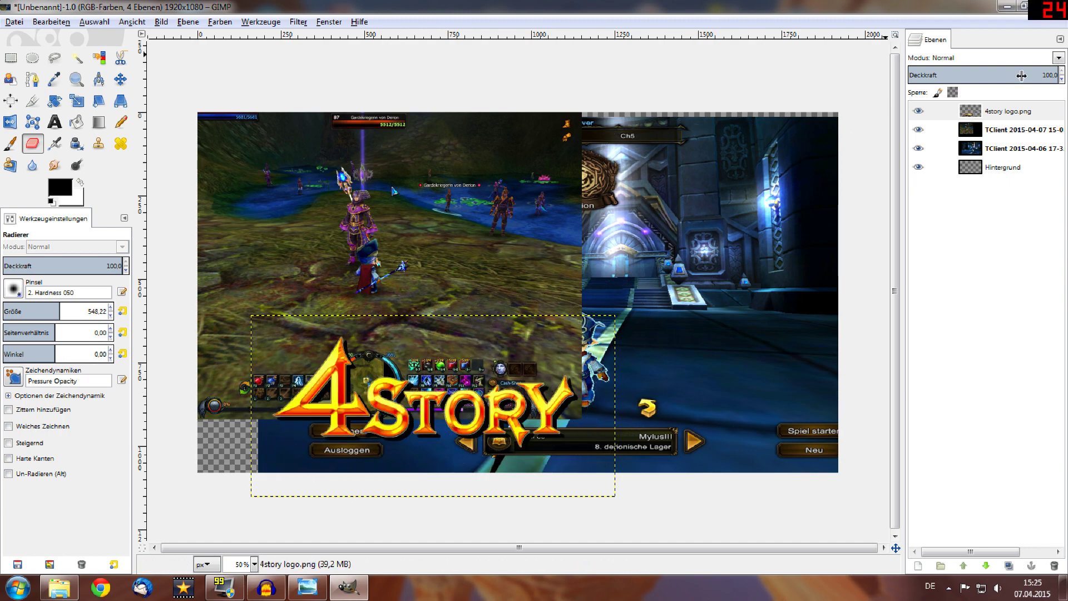
left_click(1025, 136)
left_click_drag(512, 328, 469, 378)
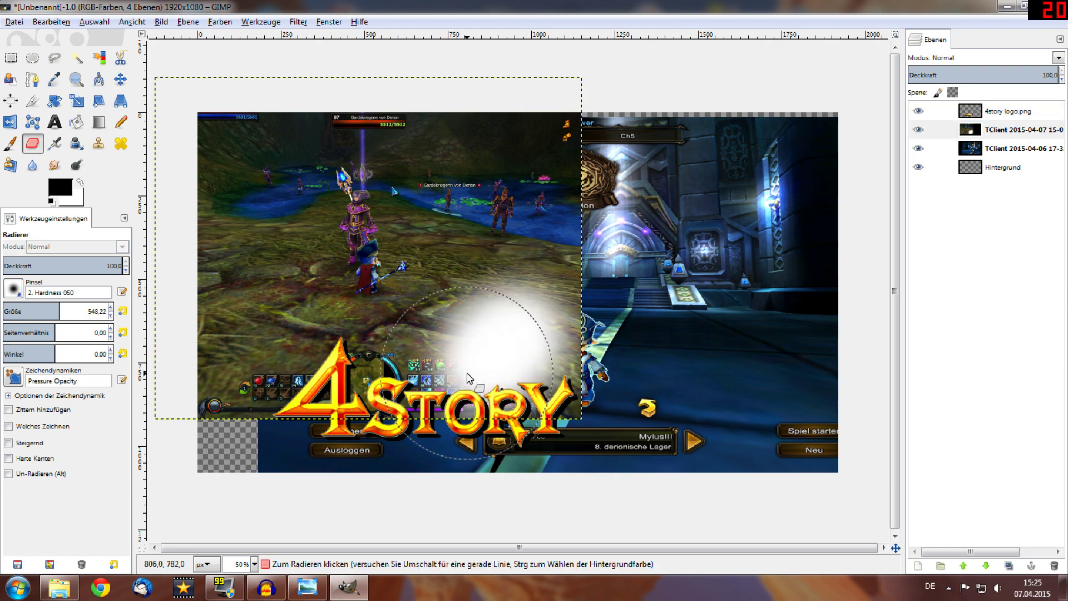
key("ctrl+z")
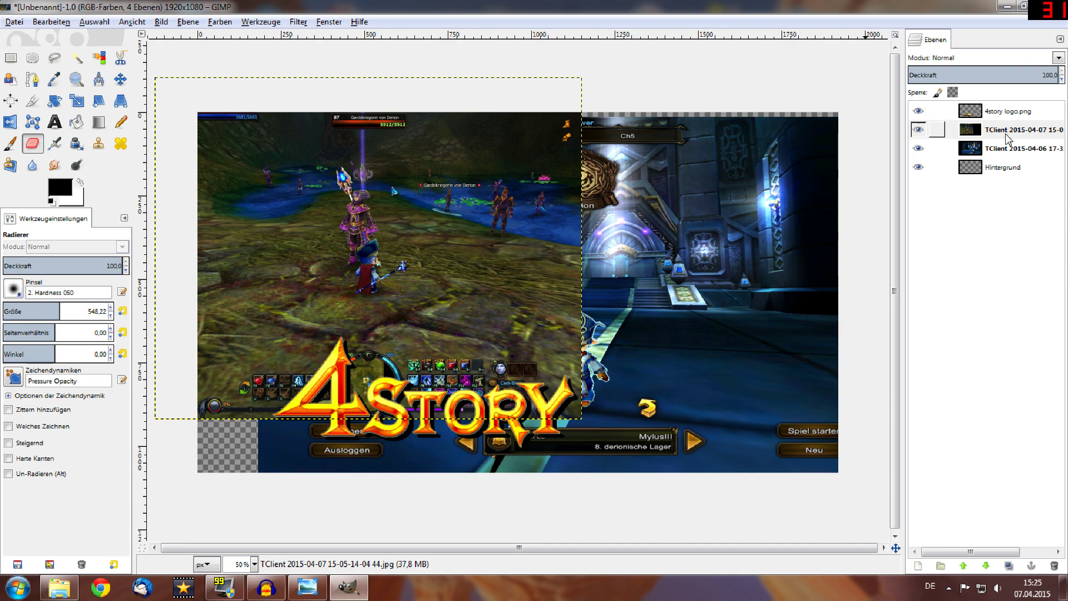
Step: Add an alpha channel to the TClient 2015-04-07 layer and erase its right portion
right_click(1008, 138)
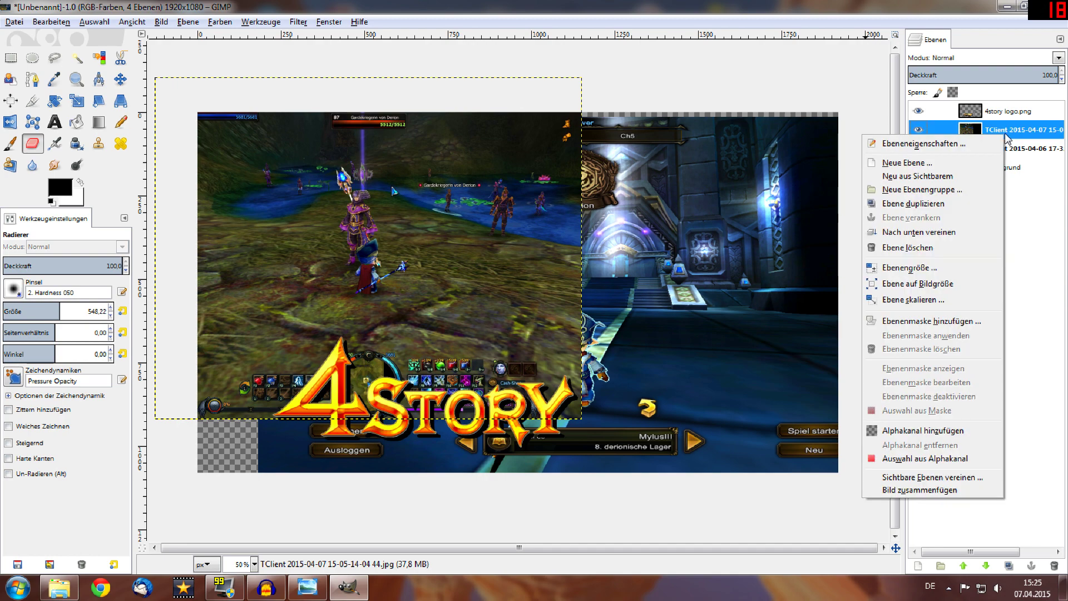
left_click(945, 431)
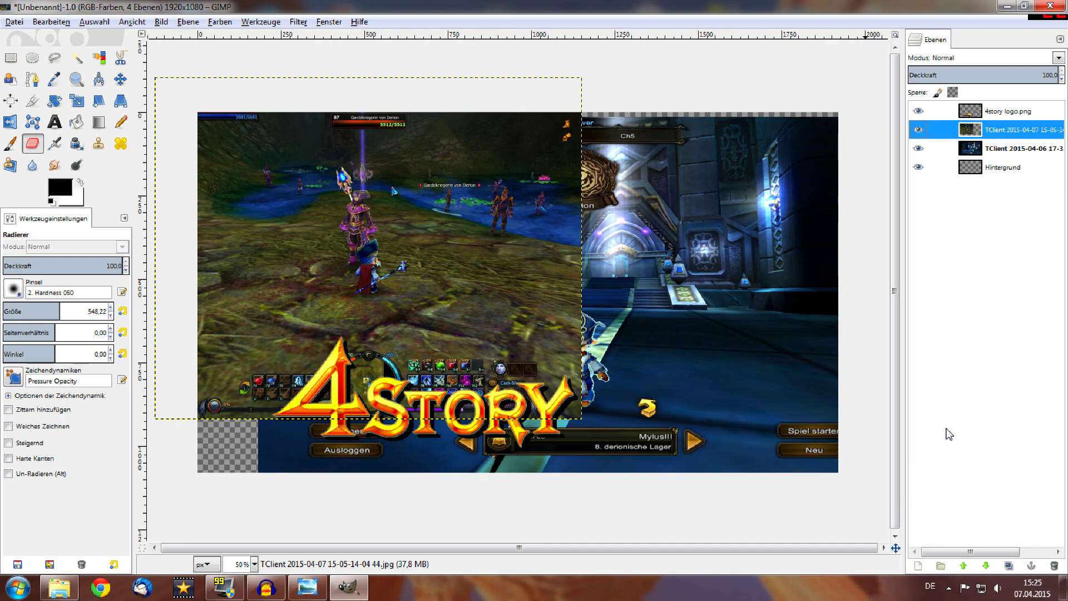
left_click_drag(623, 359, 270, 403)
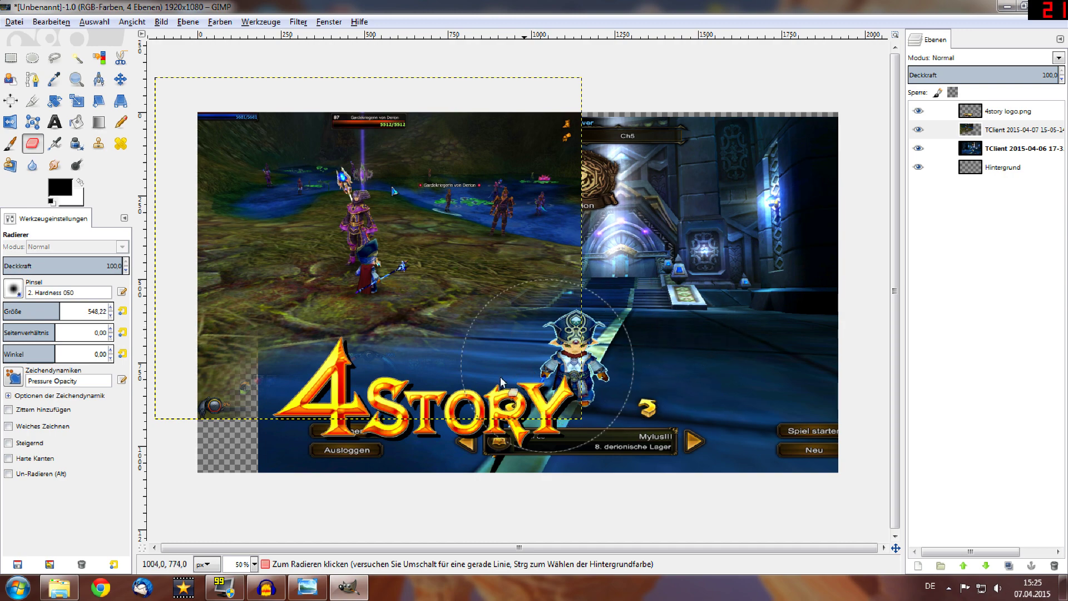
left_click_drag(247, 379, 583, 253)
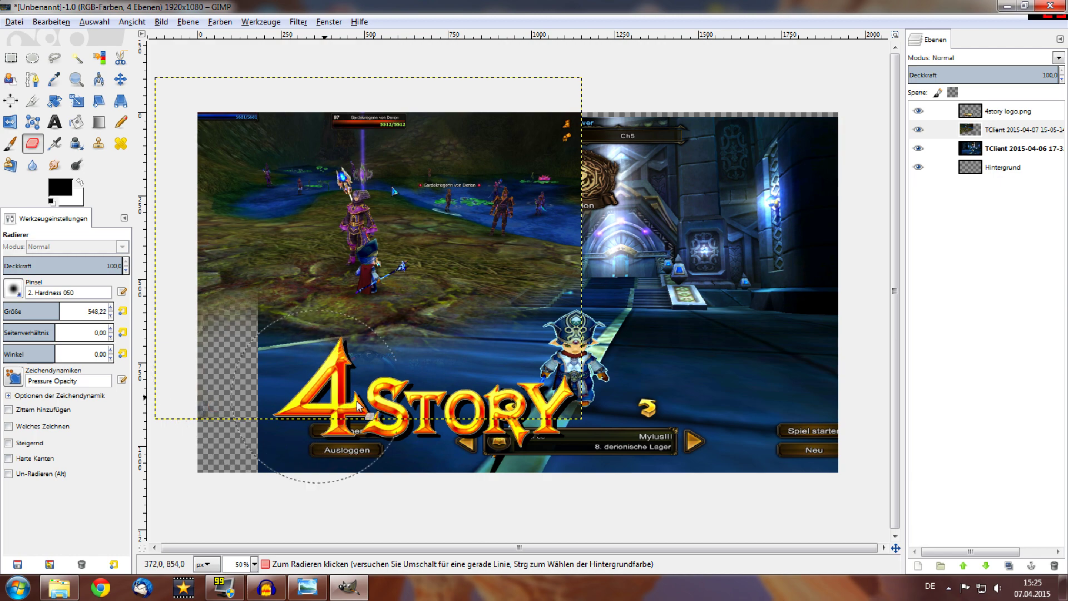
left_click_drag(583, 253, 556, 122)
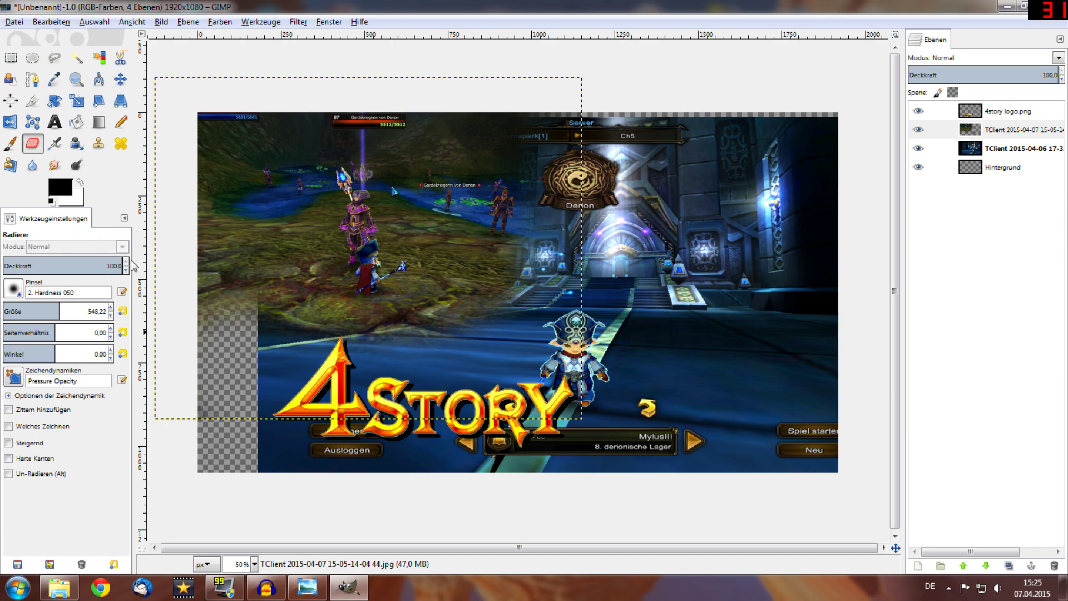
Step: Erase around the Rumapark and Derion labels and the layer's left strip to the top
left_click(13, 289)
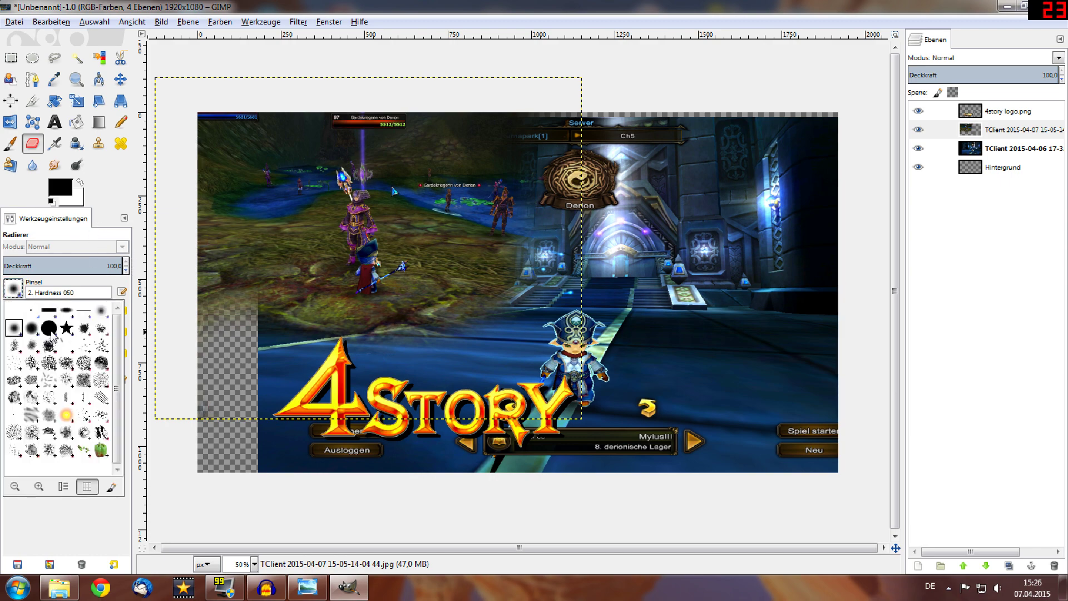
left_click(14, 298)
mouse_move(490, 139)
left_mouse_down()
mouse_move(543, 207)
mouse_move(490, 262)
left_mouse_up()
left_click_drag(192, 328, 214, 130)
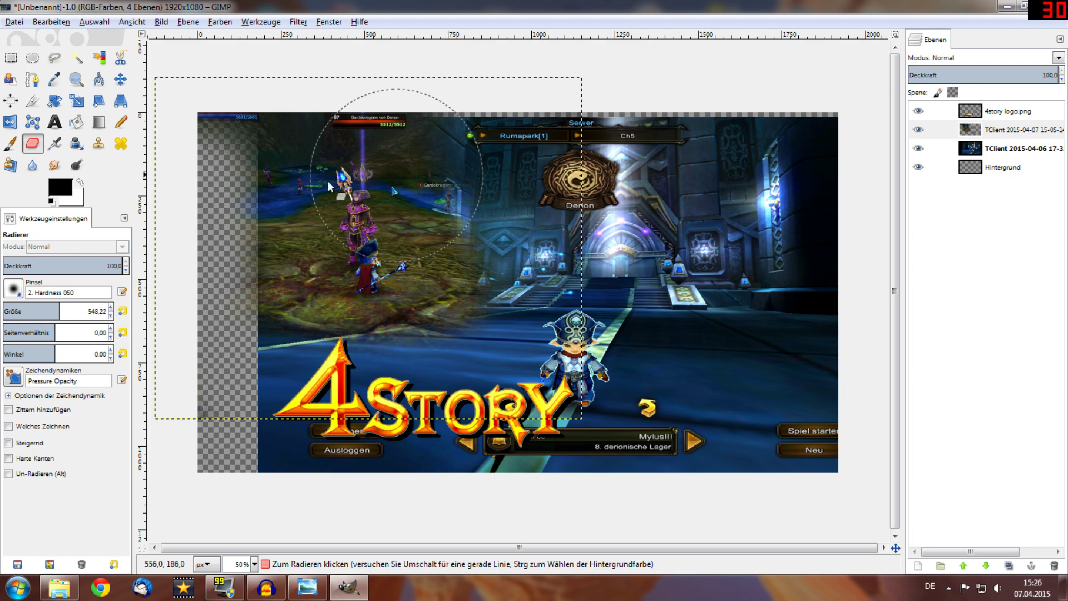
Step: Move the TClient 2015-04-06 screenshot about 182 px left so it fills the transparent strip
left_click(119, 79)
left_click_drag(686, 397, 636, 392)
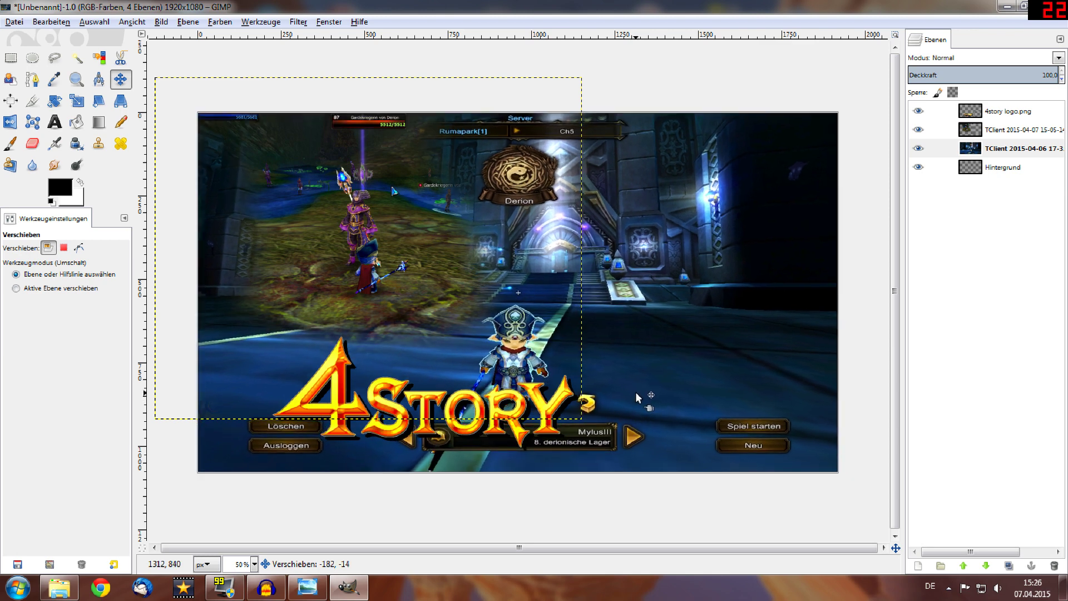
left_click_drag(635, 392, 635, 392)
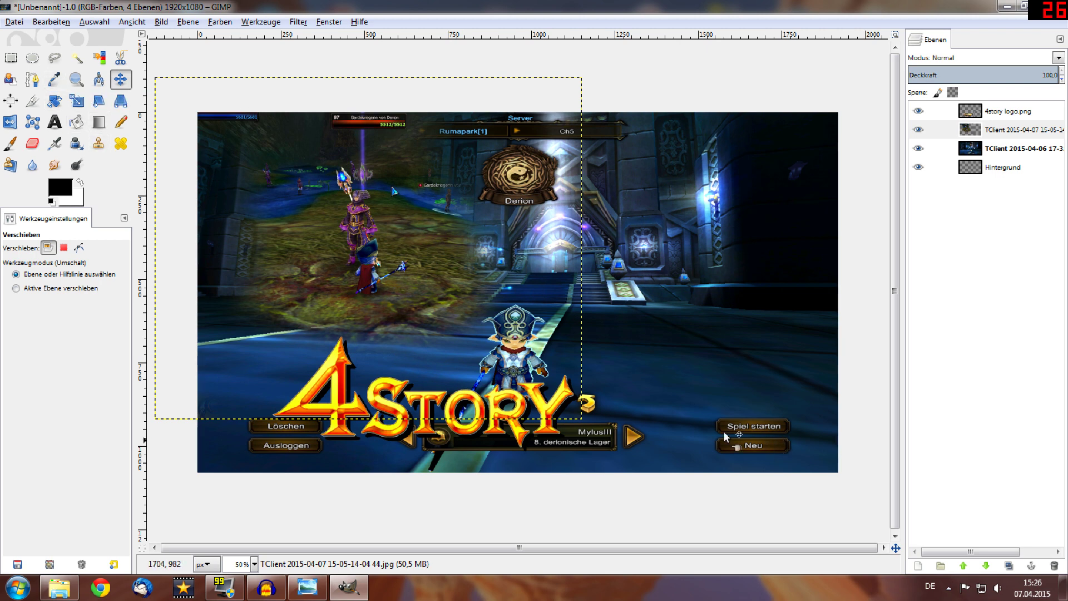
left_click(99, 146)
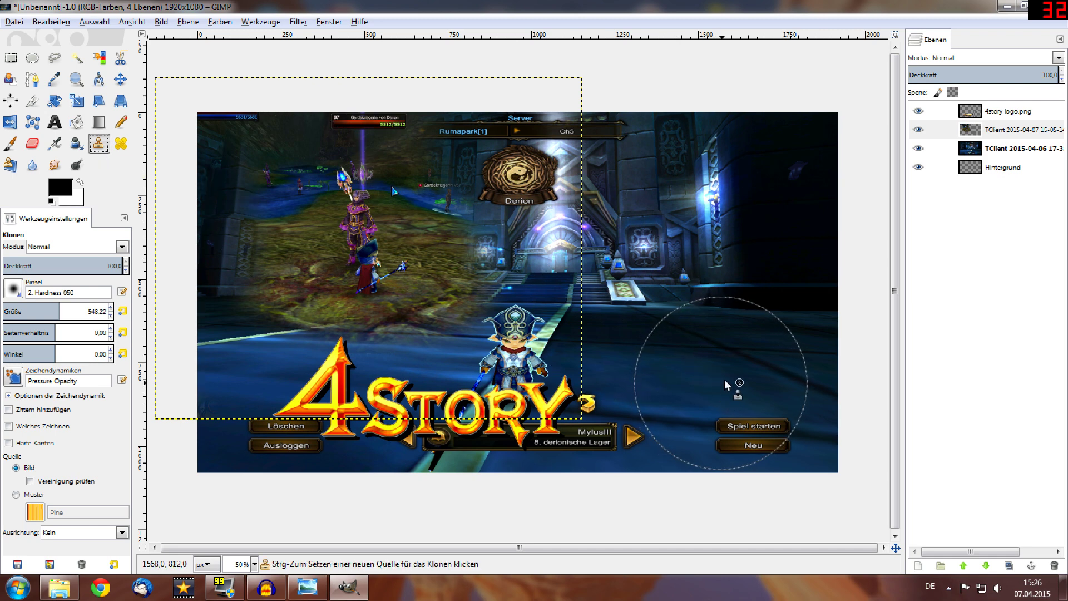
Step: Make the 2015-04-06 layer active and set a clone source on the dark pillar area
left_click(749, 384)
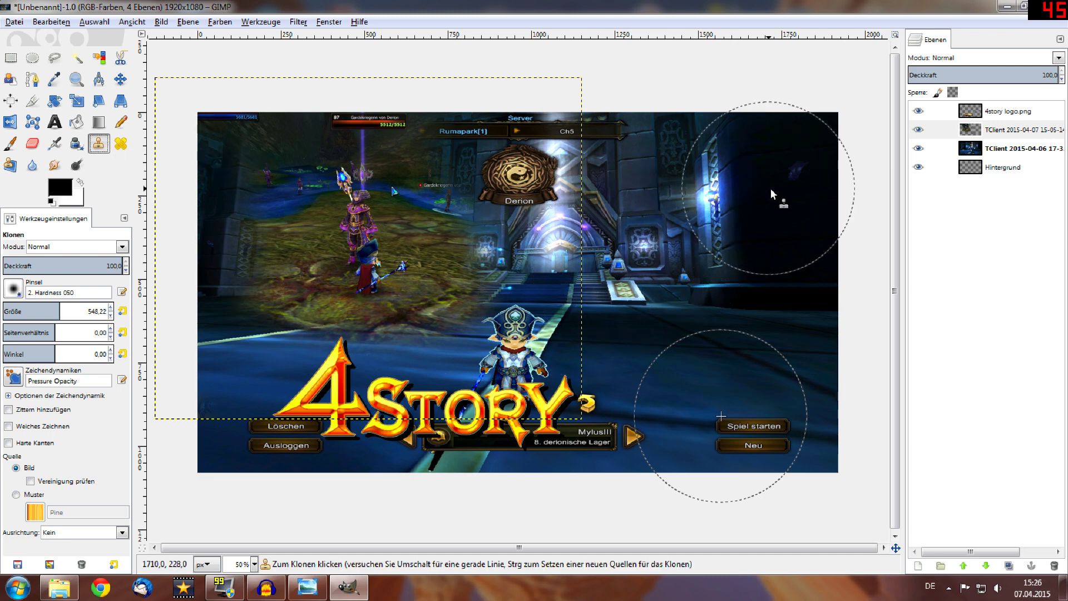
left_click(784, 230, "ctrl")
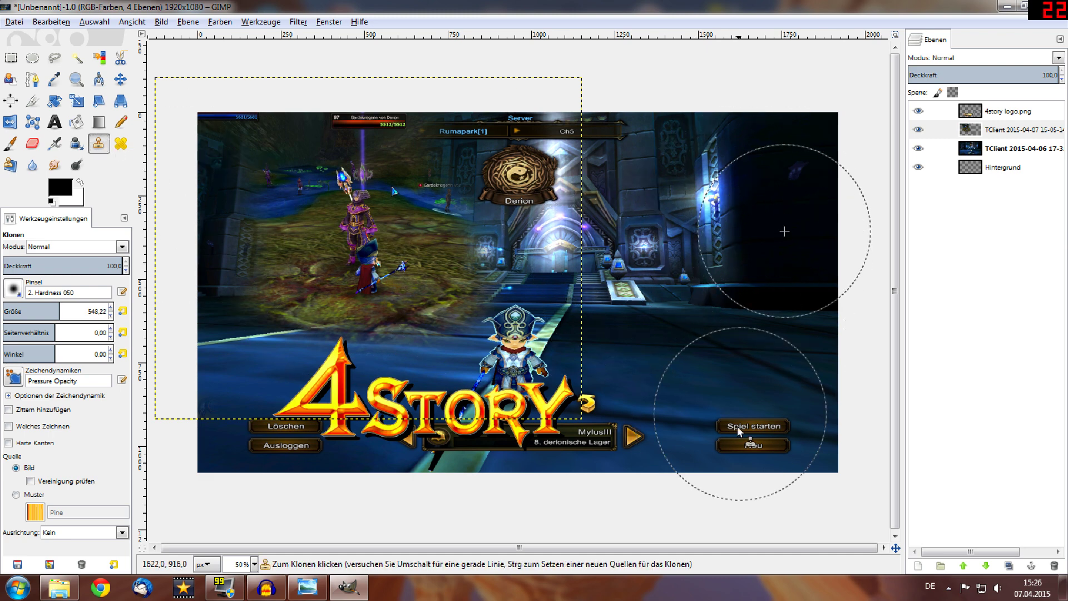
left_click(753, 370, "ctrl")
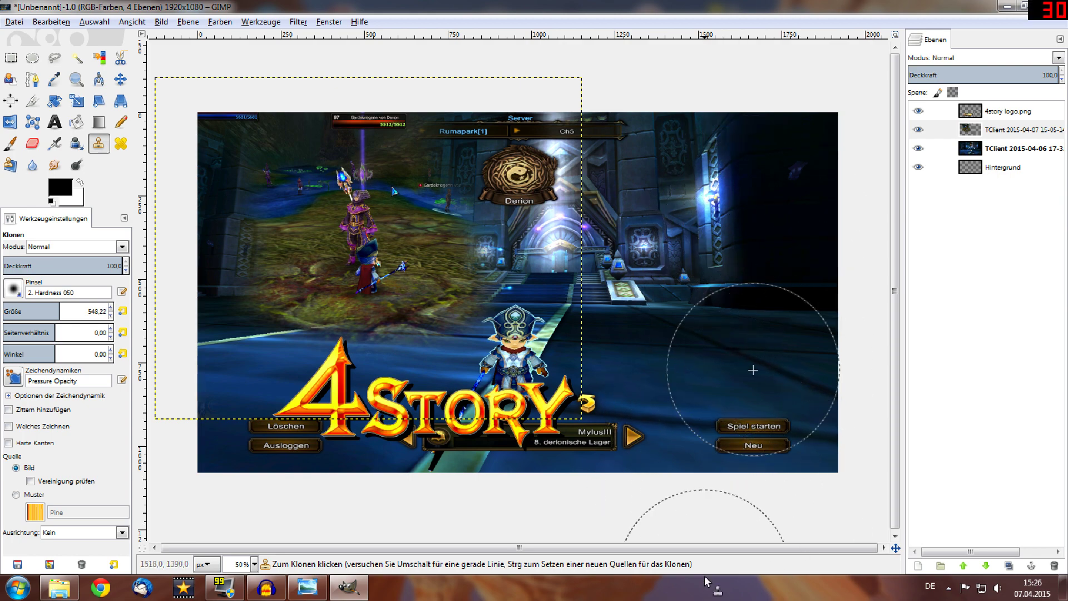
left_click(1019, 155)
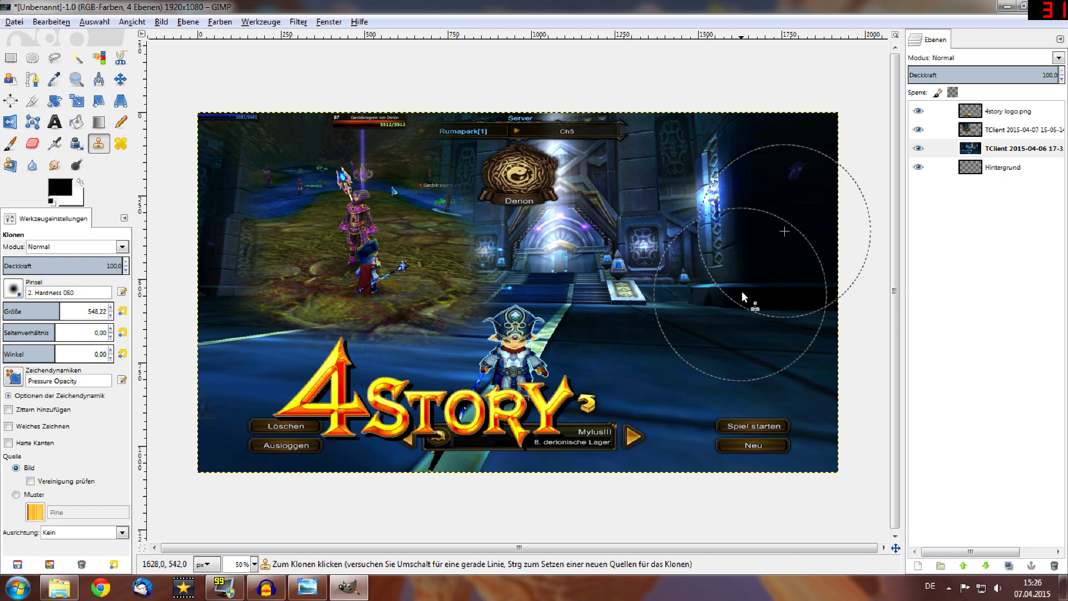
left_click(745, 253, "ctrl")
Step: Try cloning over the Spiel starten and Neu buttons, undo it, and shrink the brush to about 122
mouse_move(735, 455)
left_mouse_down()
mouse_move(763, 464)
mouse_move(751, 356)
left_mouse_up()
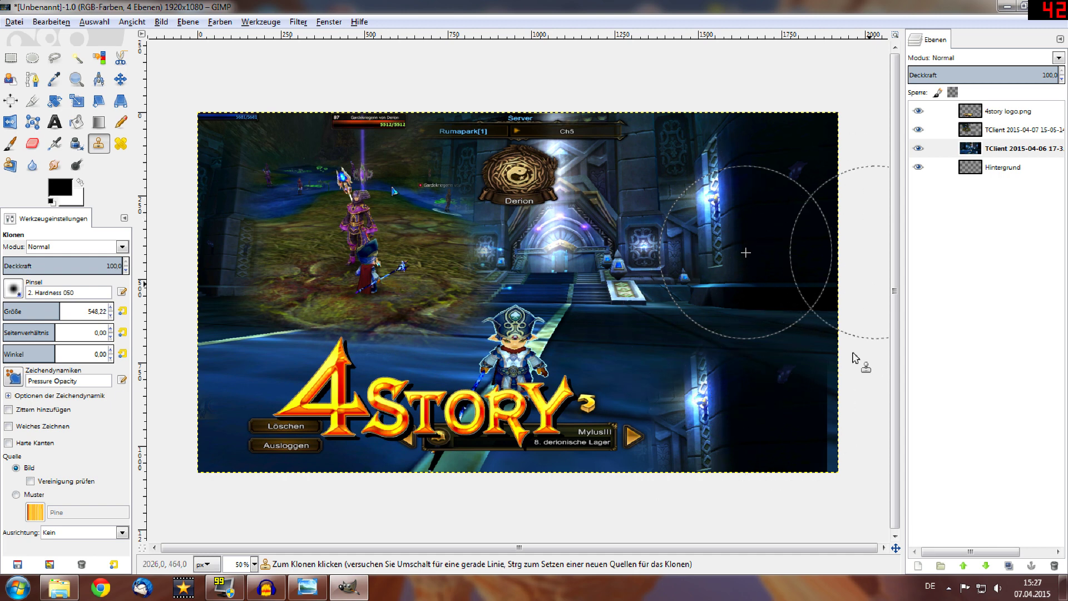
key("ctrl")
key("ctrl+z")
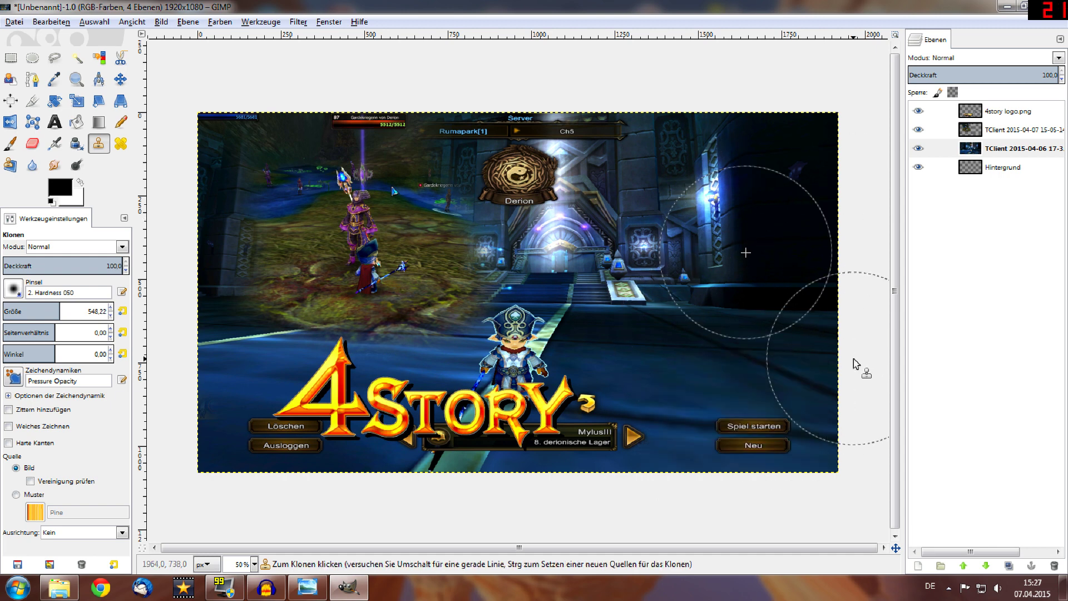
left_click_drag(59, 313, 18, 313)
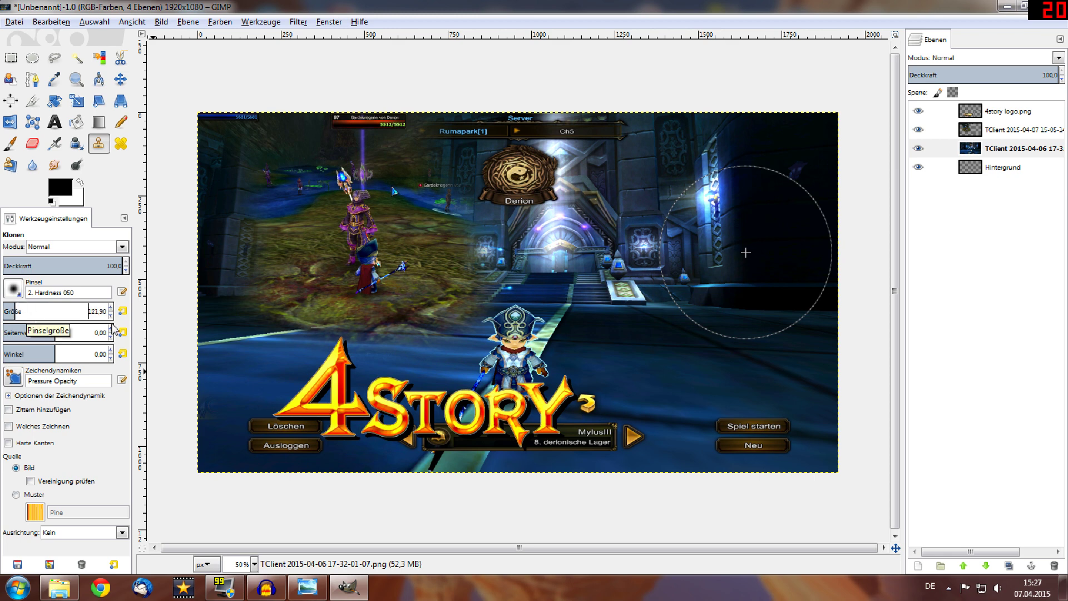
Step: Clone dark background over the Neu button, then undo the strokes
left_click(753, 406, "ctrl")
mouse_move(746, 447)
left_mouse_down()
mouse_move(768, 448)
mouse_move(721, 436)
mouse_move(786, 444)
mouse_move(729, 454)
mouse_move(720, 428)
mouse_move(790, 429)
left_mouse_up()
key("ctrl")
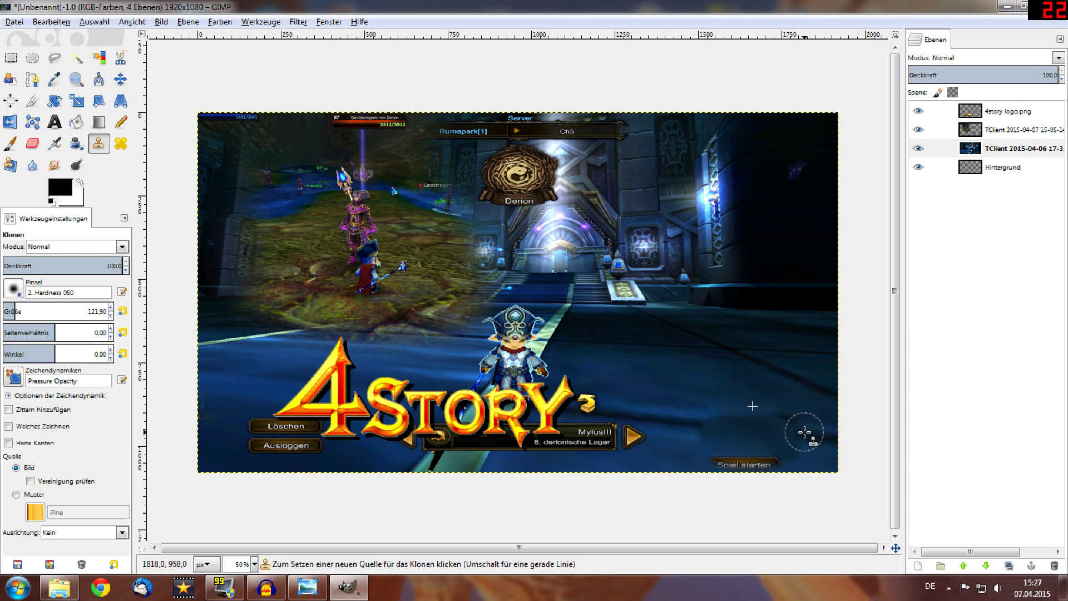
key("ctrl+z")
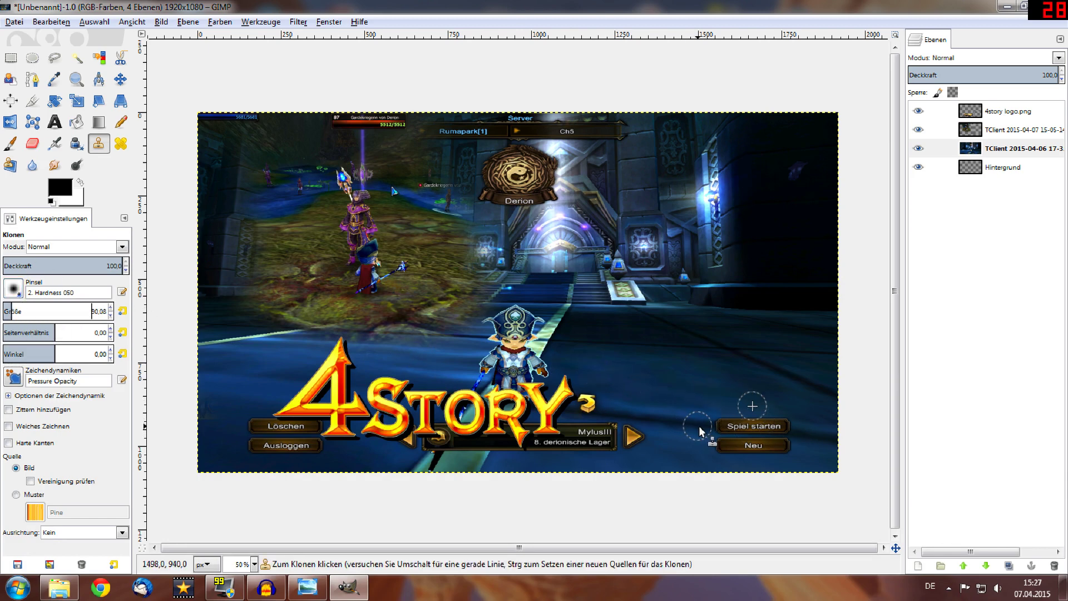
Step: Clone from nearby dark sources over the Spiel starten and Neu buttons
left_click(809, 432, "ctrl")
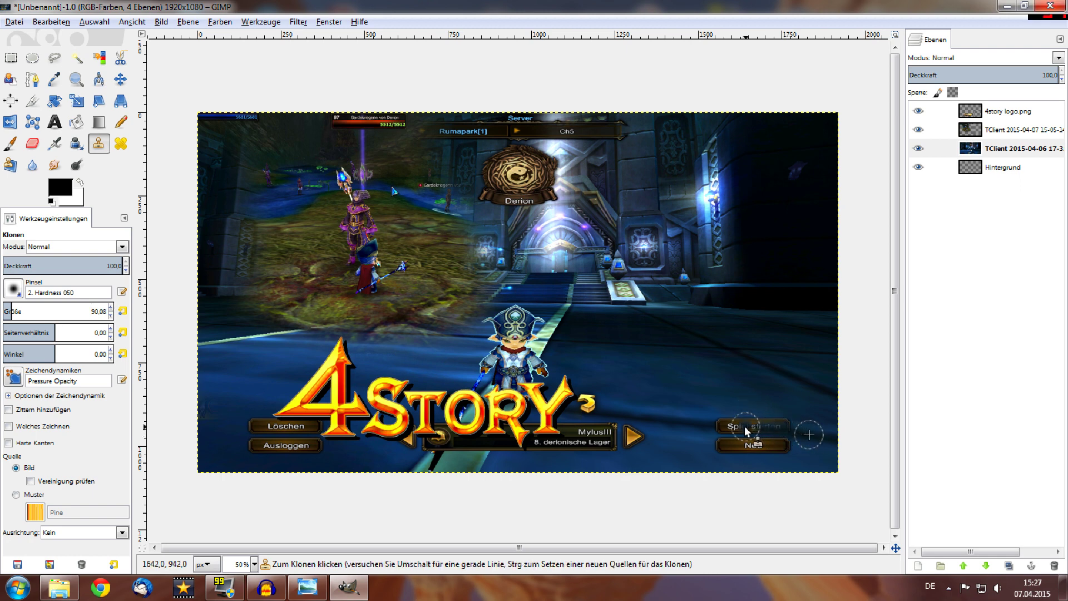
left_click_drag(725, 428, 760, 428)
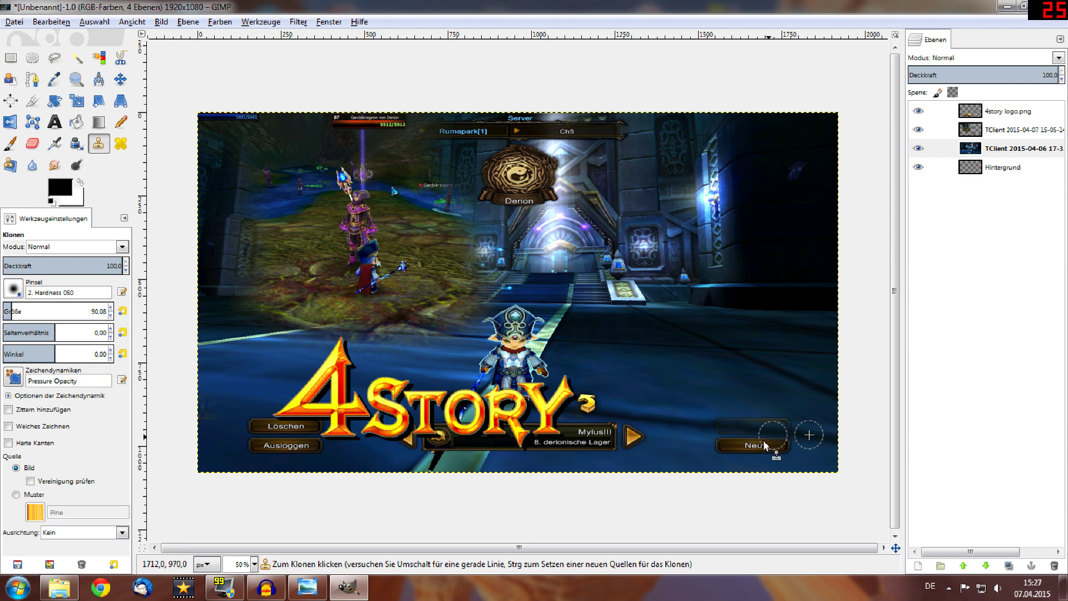
left_click(698, 455, "ctrl")
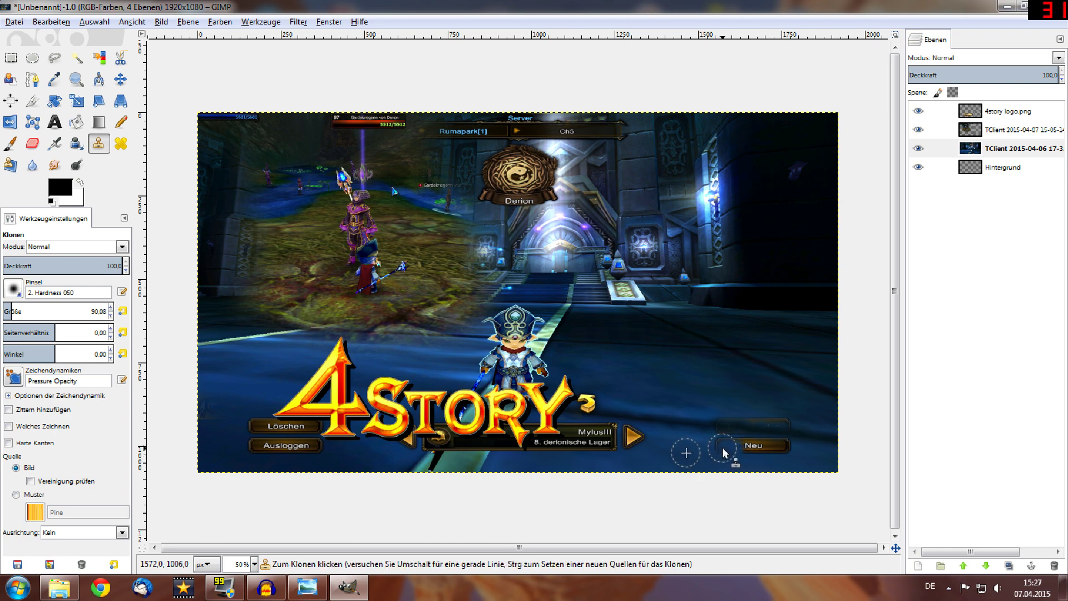
mouse_move(720, 449)
left_mouse_down()
mouse_move(777, 442)
mouse_move(755, 448)
left_mouse_up()
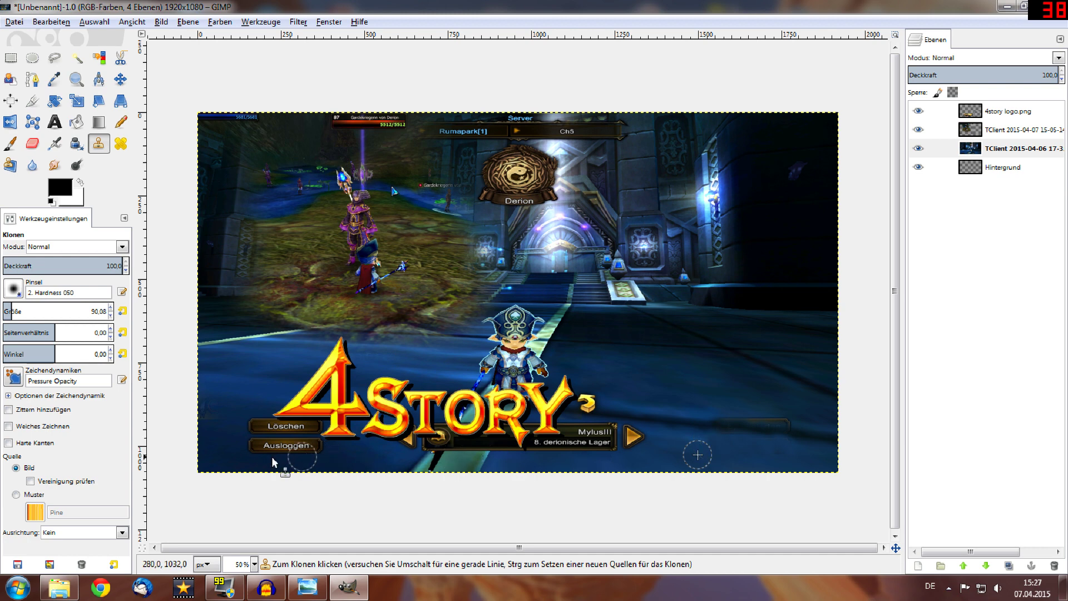
Step: Clone blue floor texture over the Ausloggen and Löschen buttons at the lower left
left_click(226, 452, "ctrl")
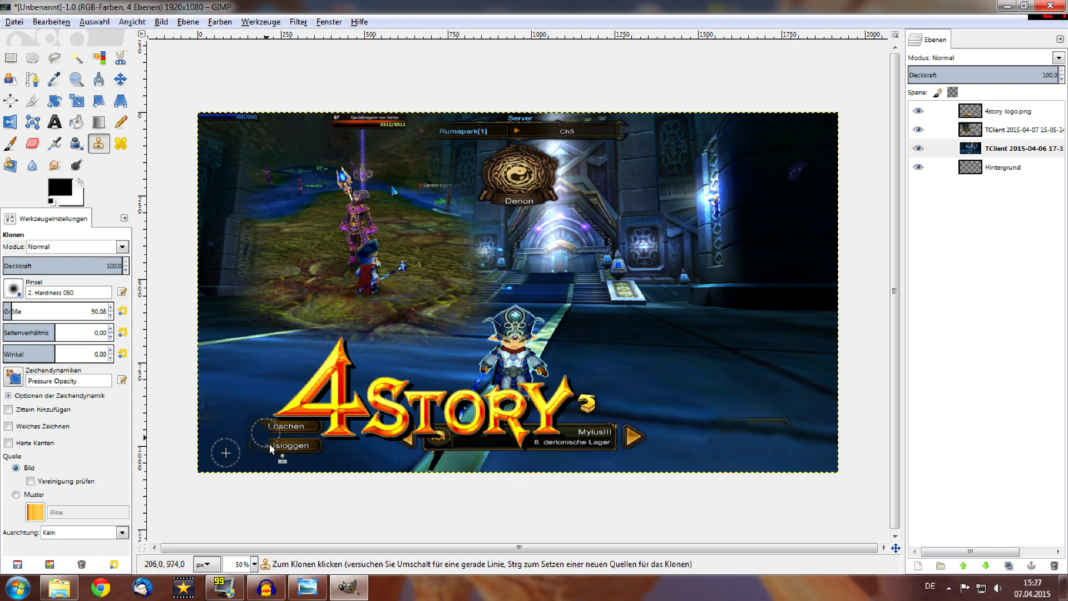
left_click_drag(310, 448, 300, 449)
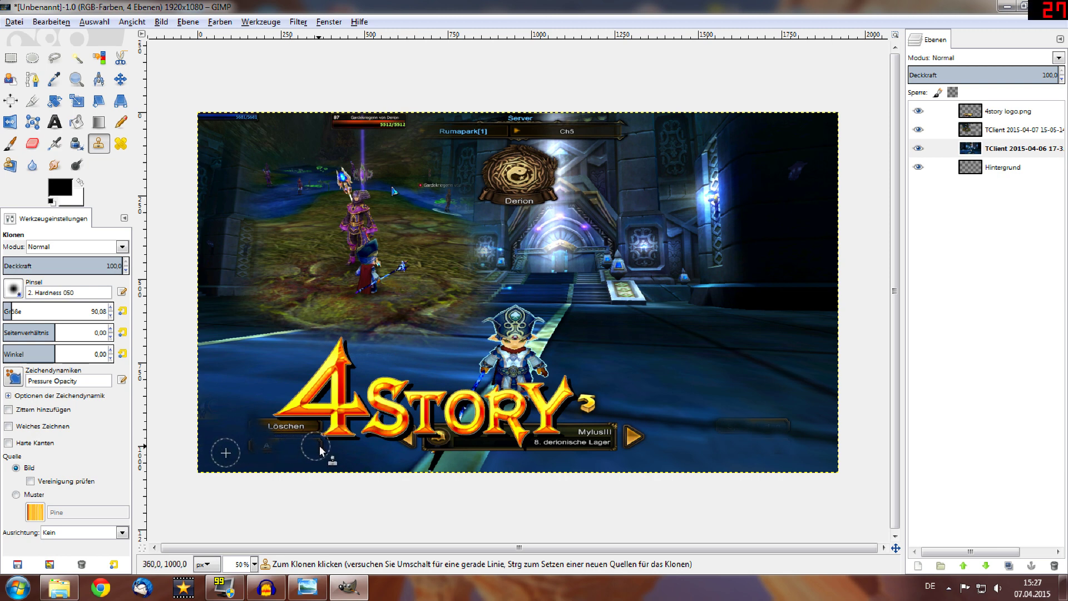
left_click(279, 434)
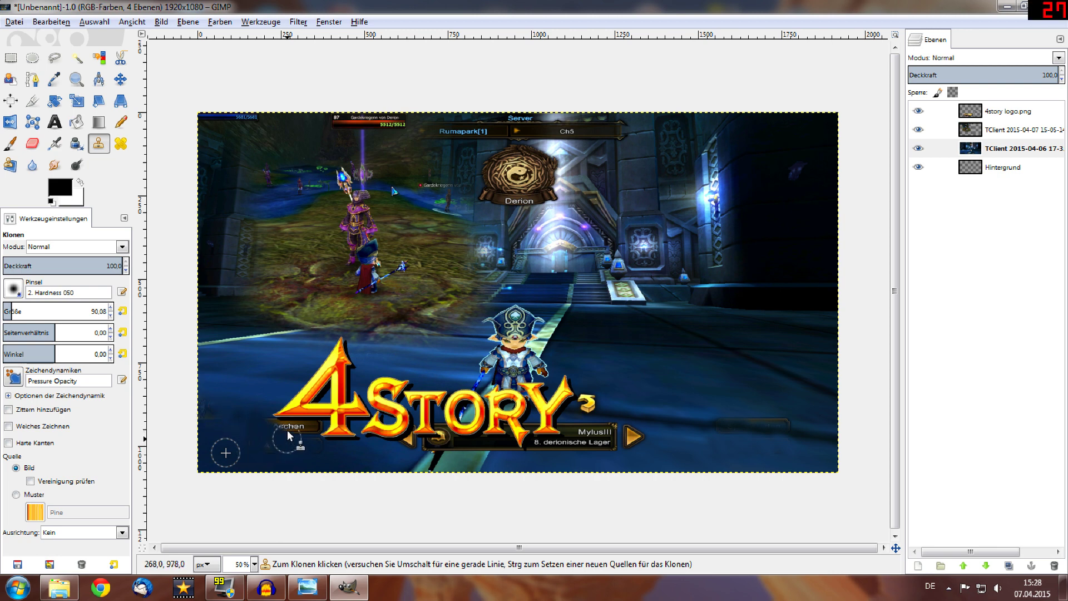
left_click(229, 399, "ctrl")
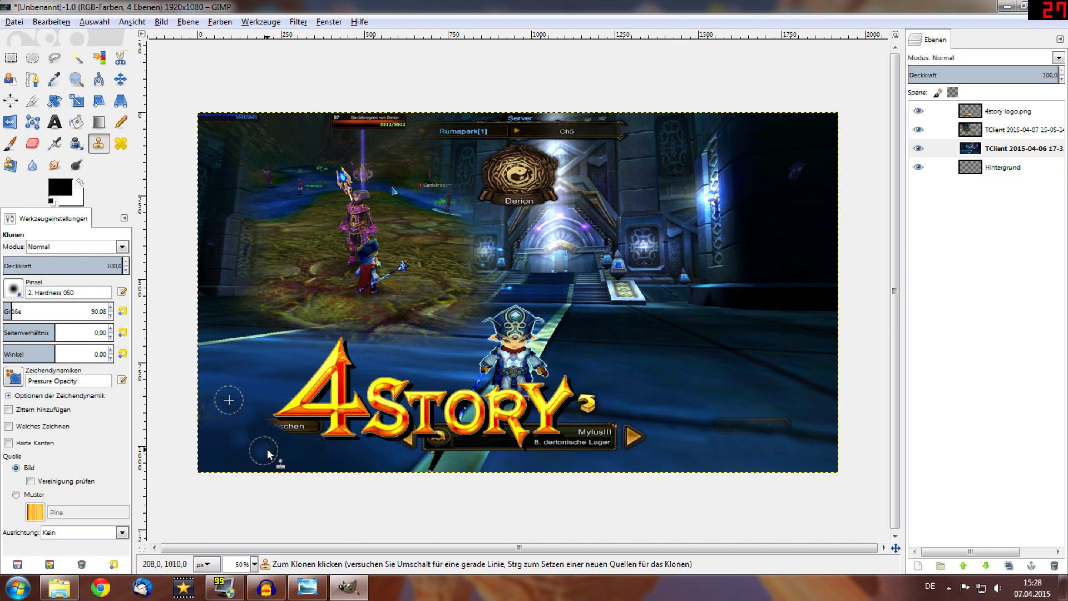
key("ctrl")
left_click(246, 456, "ctrl")
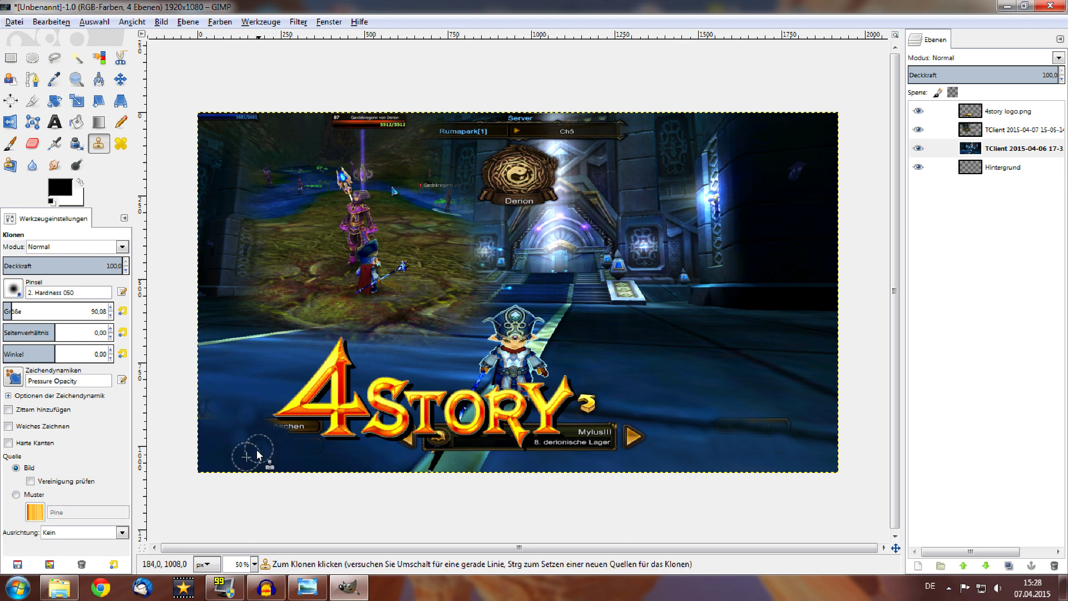
left_click(298, 435)
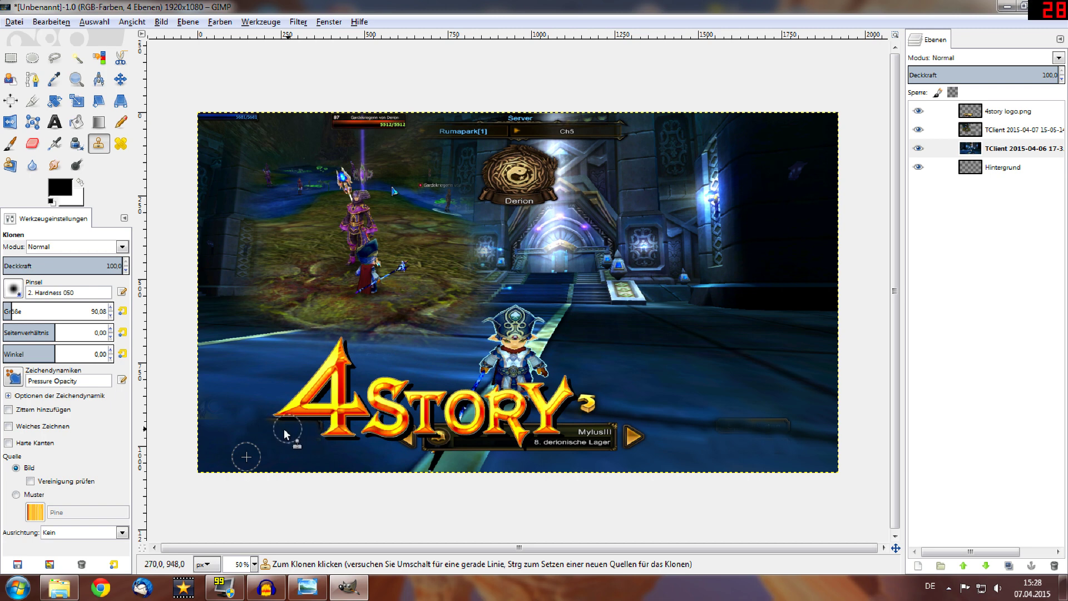
left_click(234, 407, "ctrl")
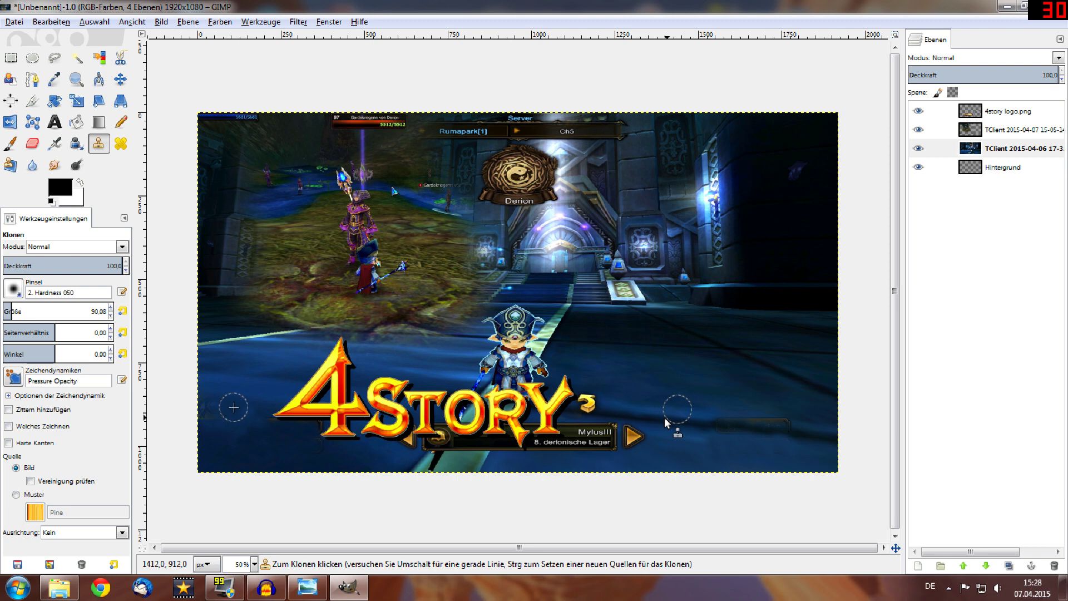
Step: Clone over leftover button remnants at the lower right and bottom centre, reducing the brush to about 75
left_click(754, 415, "ctrl")
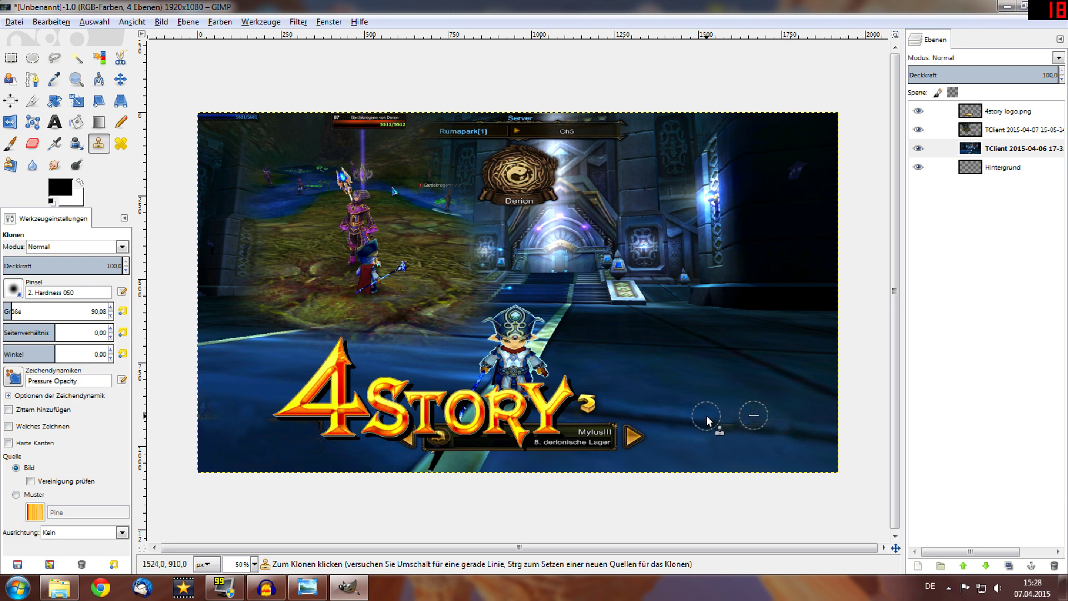
left_click(461, 459, "ctrl")
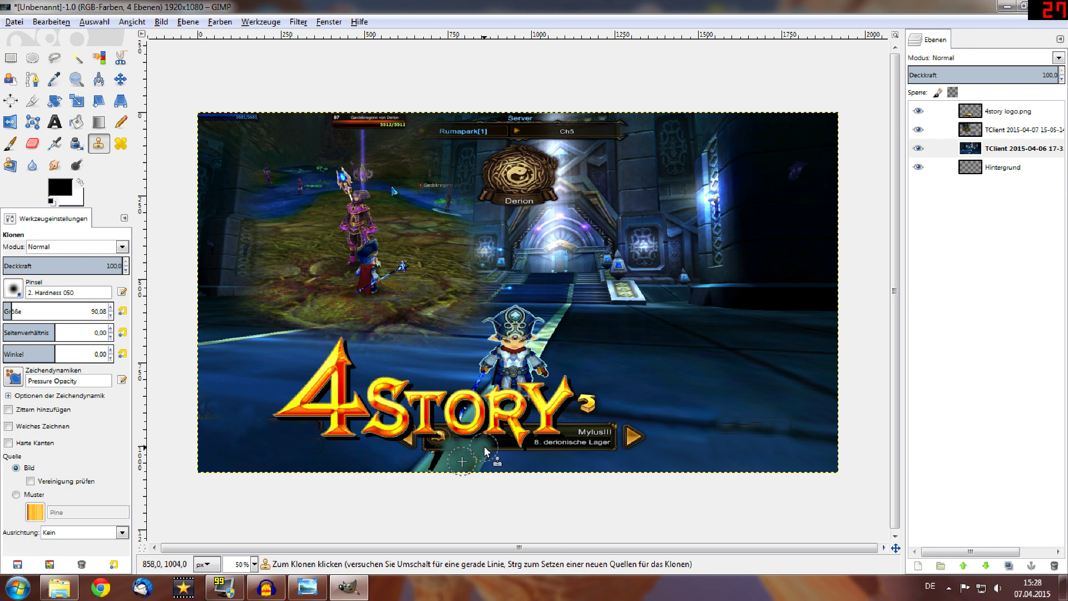
left_click(498, 461, "ctrl")
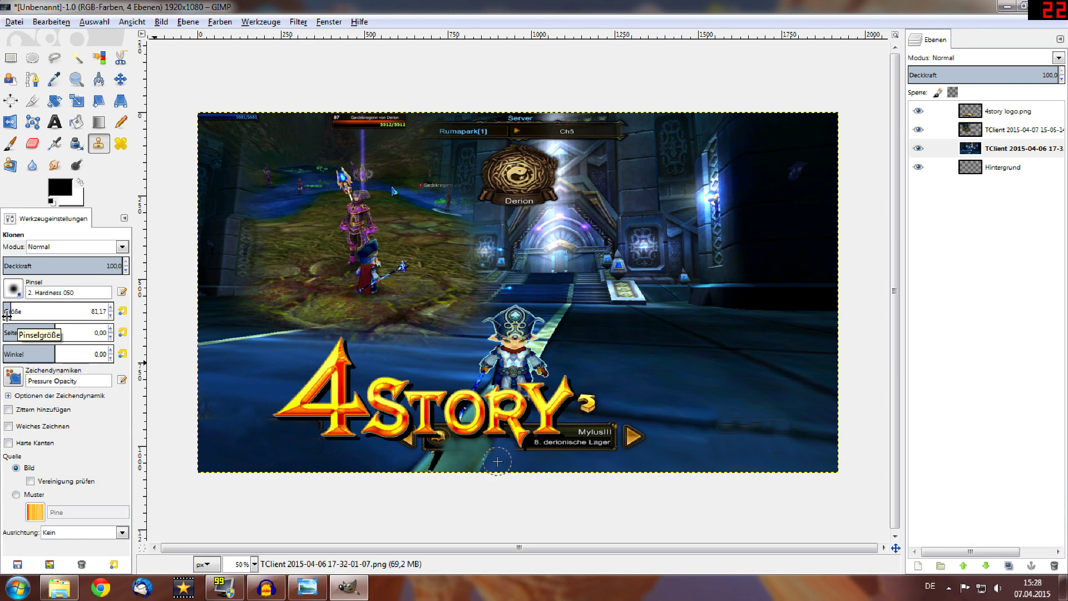
left_click(11, 312)
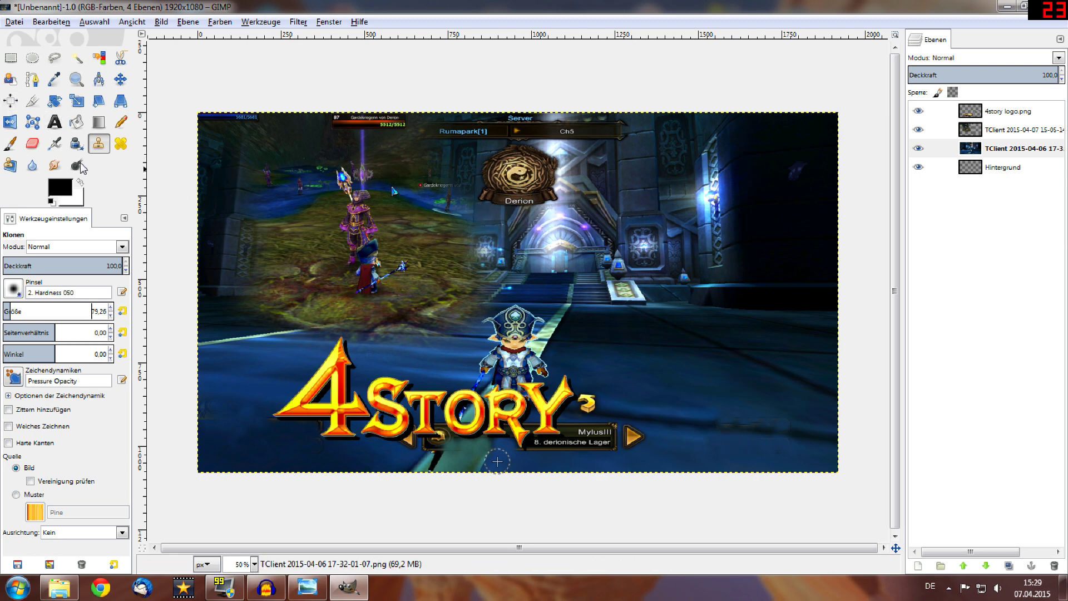
left_click(32, 143)
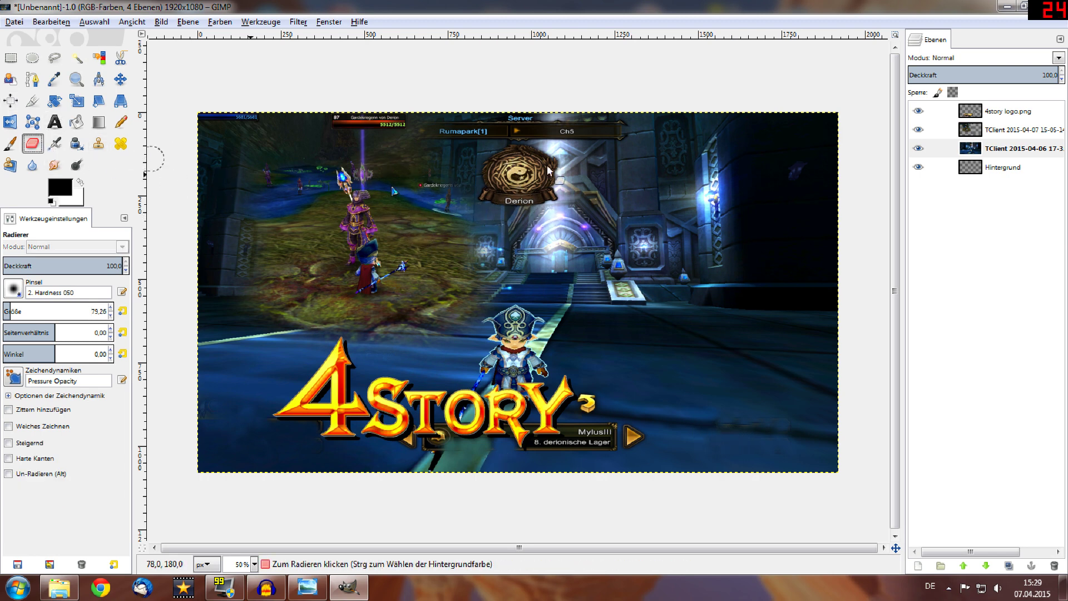
Step: On the 2015-04-07 layer, enlarge the eraser to about 446 and erase its HUD and edges
left_click(1015, 129)
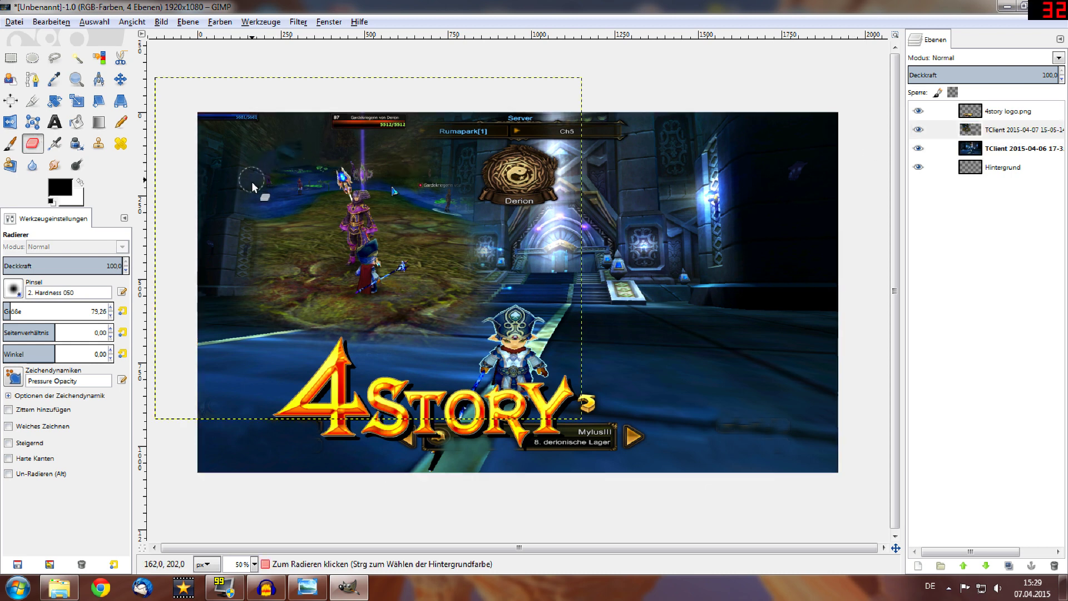
left_click_drag(9, 313, 13, 314)
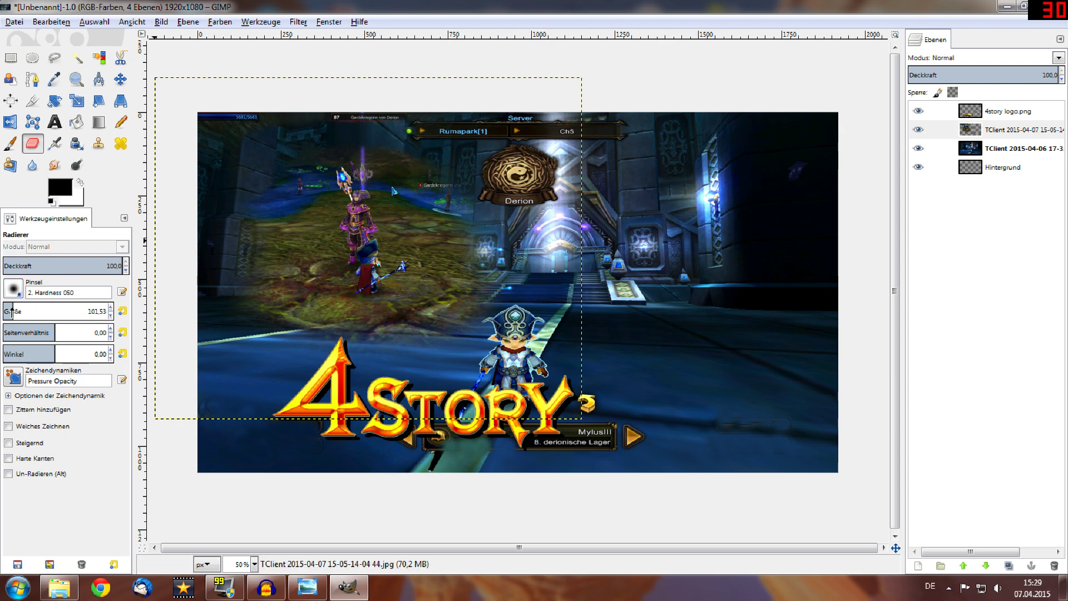
left_click_drag(13, 312, 48, 311)
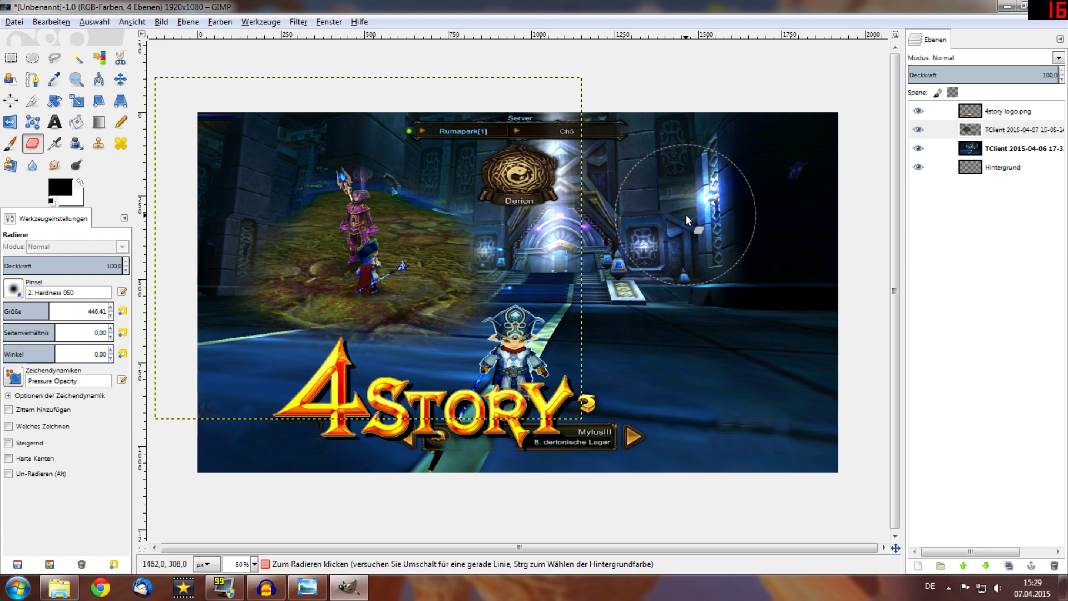
left_click_drag(687, 216, 334, 342)
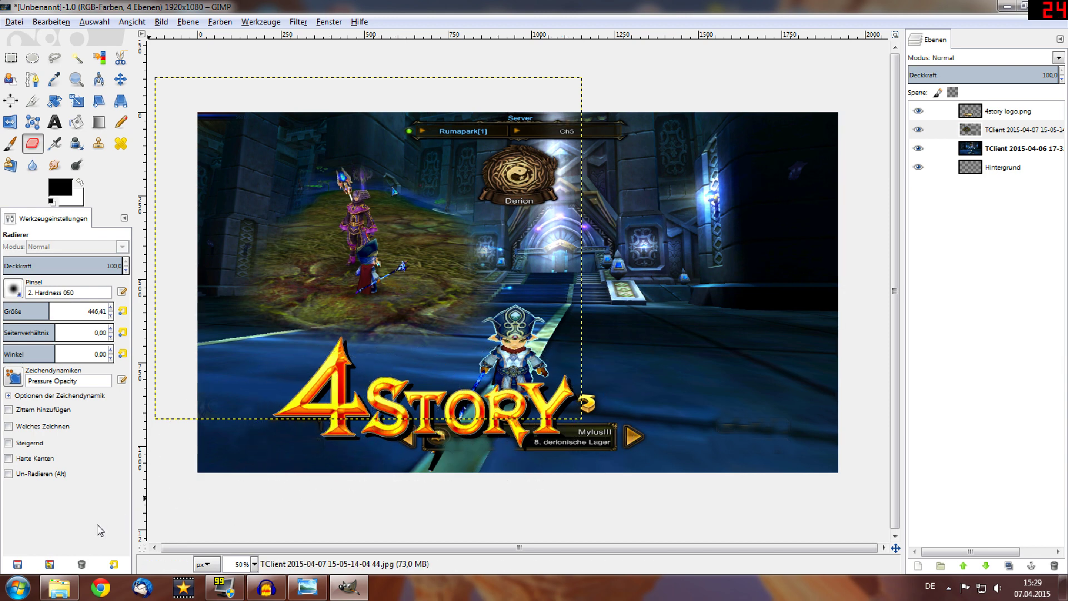
left_click(95, 497)
mouse_move(59, 587)
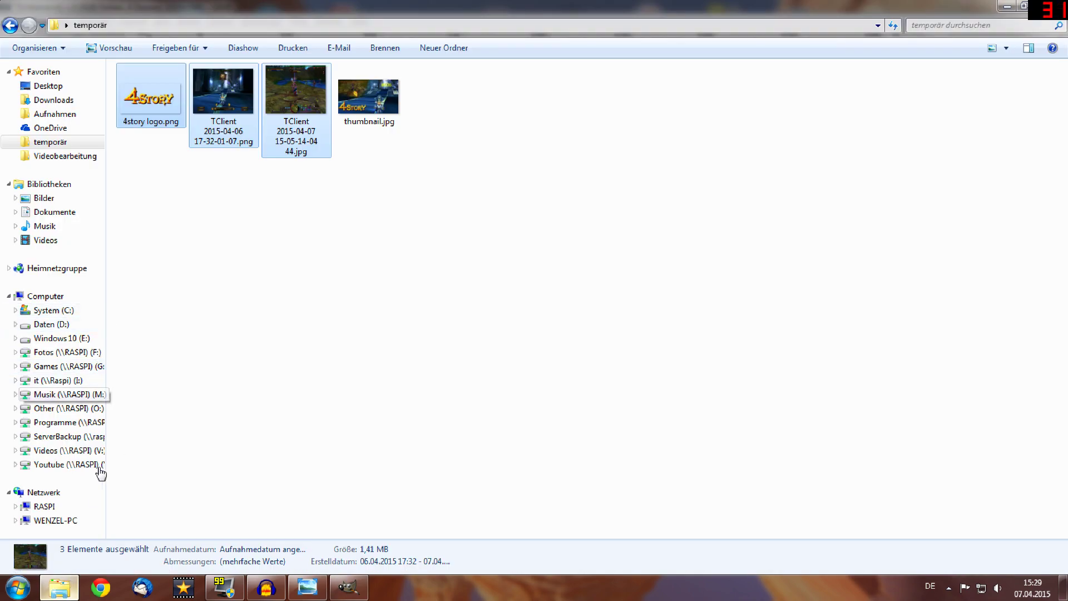
Step: Preview 4story_grundlage.png from Y:\Thumbnails\Vorlagen, then return to GIMP's composition
left_click(93, 466)
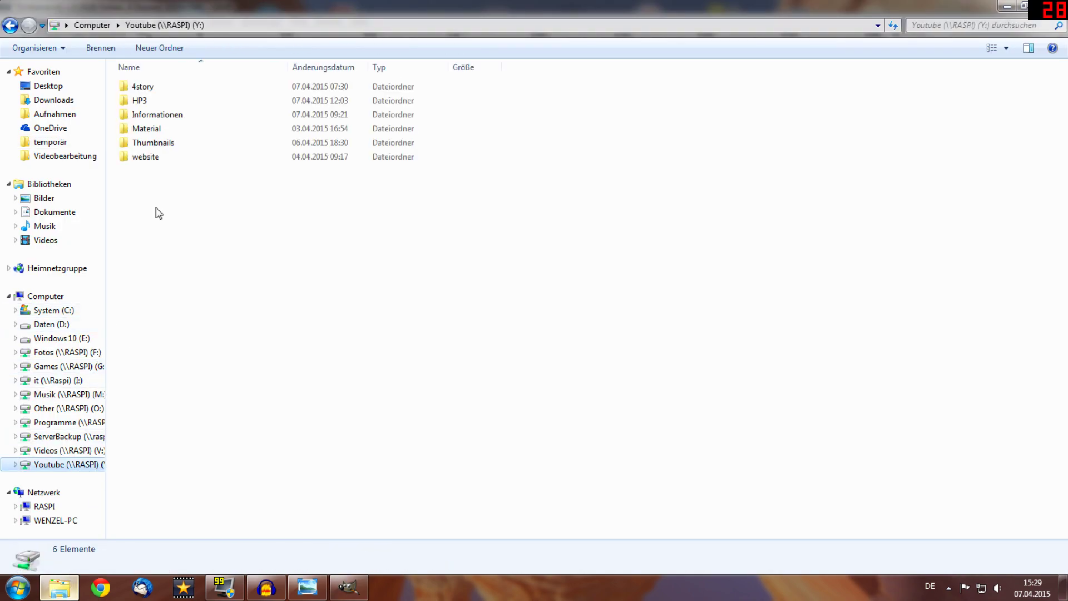
left_click(158, 130)
double_click(159, 146)
double_click(160, 101)
double_click(163, 87)
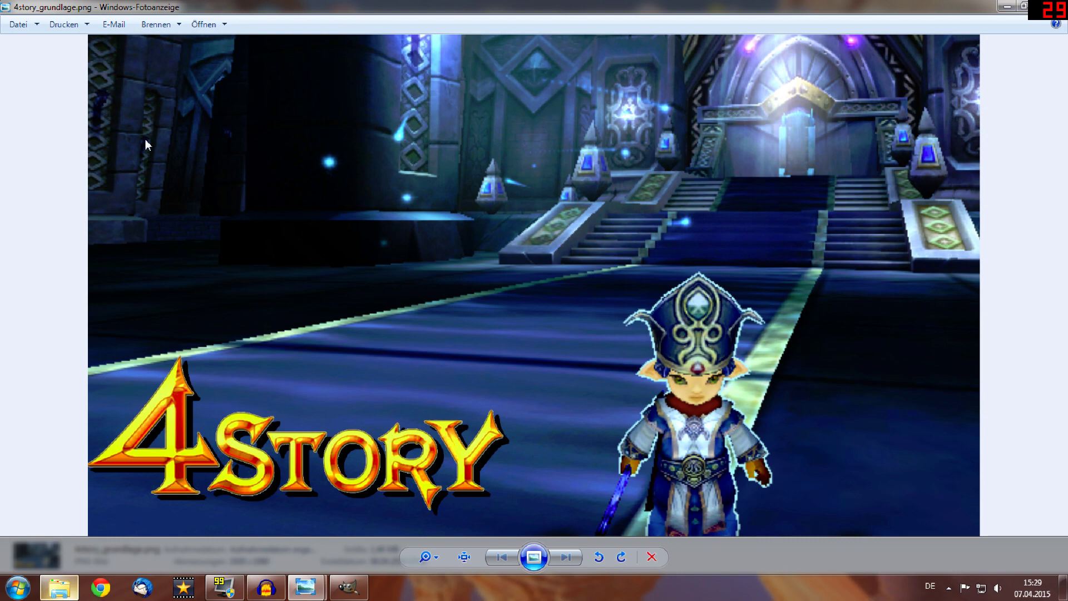
left_click(1049, 6)
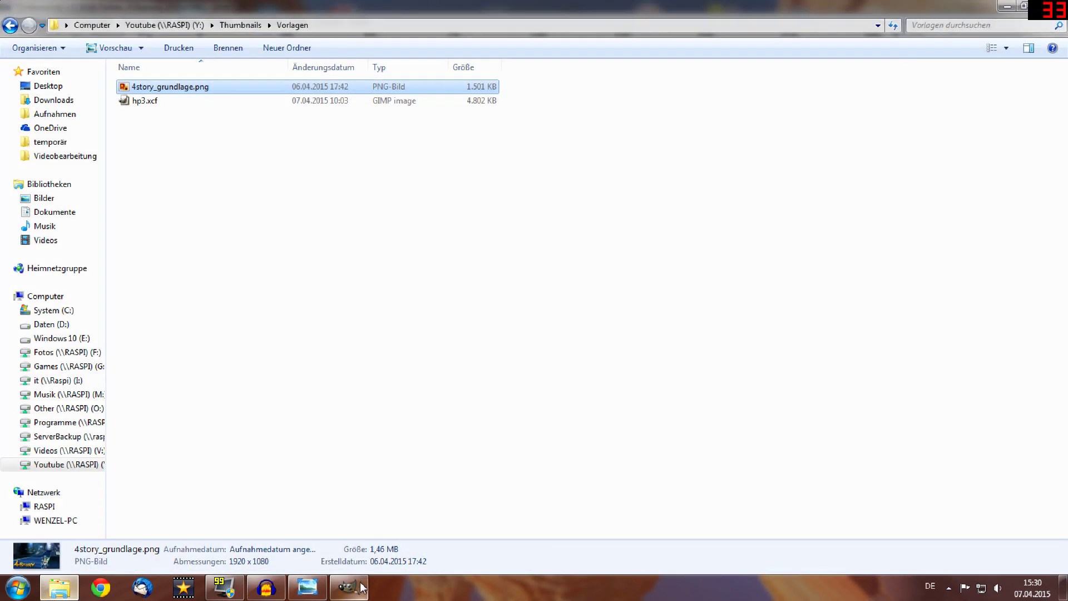
left_click(349, 587)
left_click(55, 121)
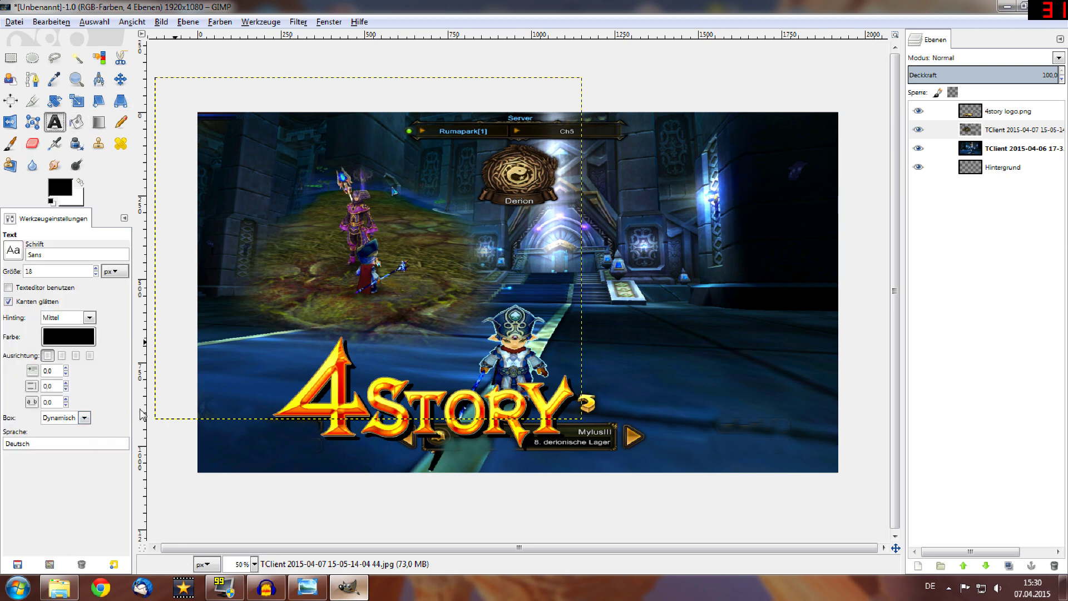
Step: Draw a text box right of the gateway and type 'lalal' in yellow
left_click_drag(612, 244, 766, 297)
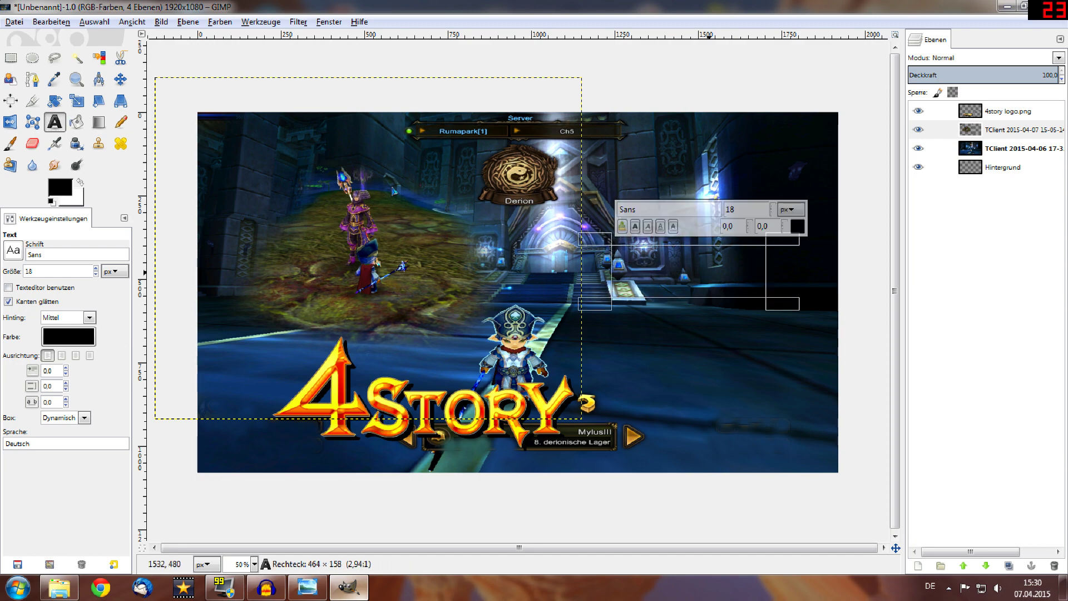
left_click(798, 226)
left_click(176, 192)
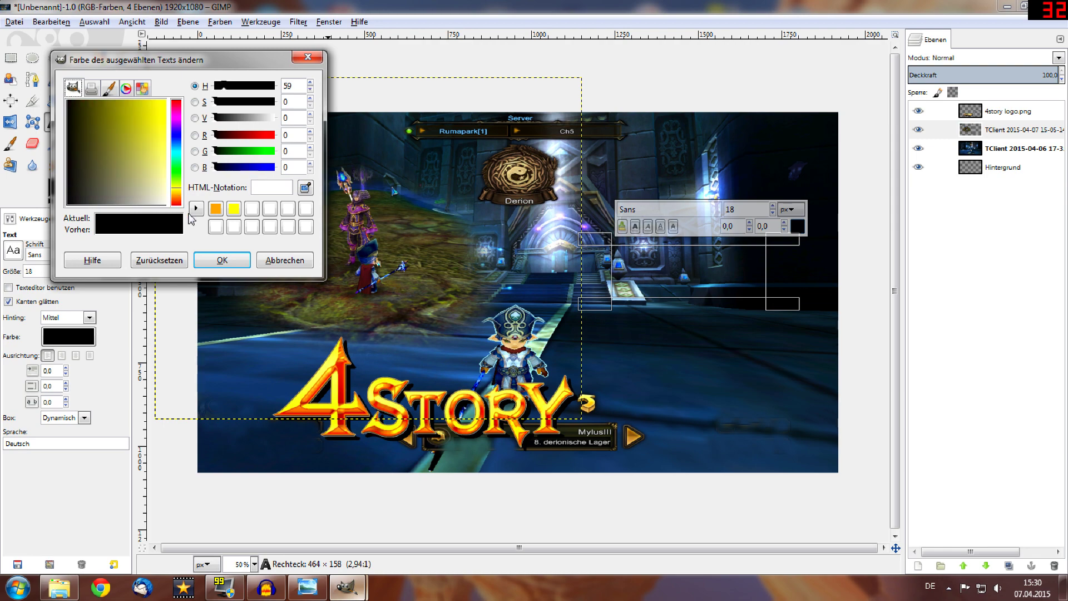
left_click(219, 259)
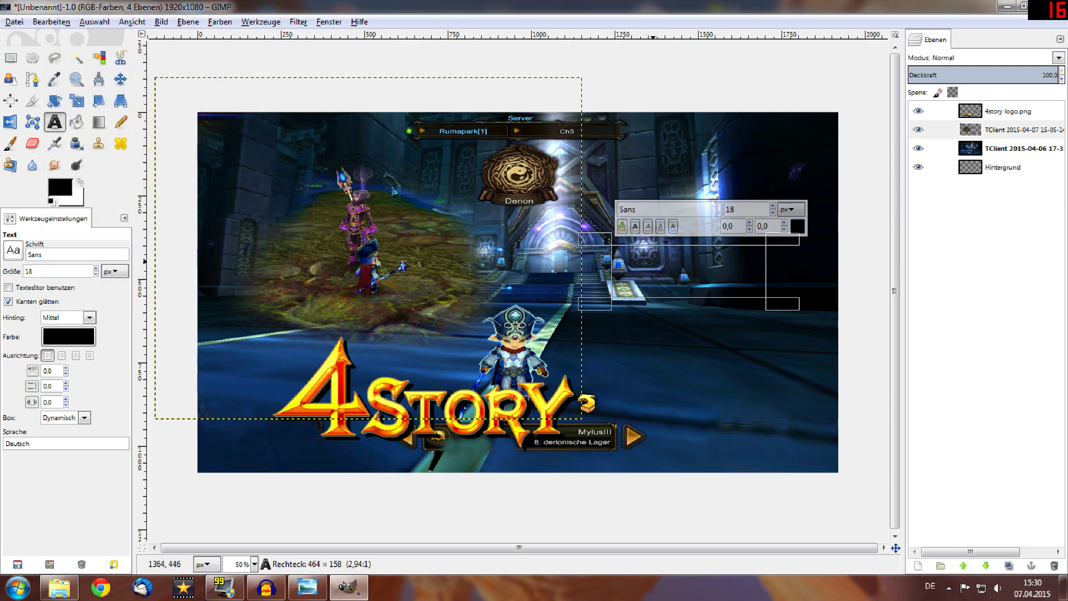
type("lalal")
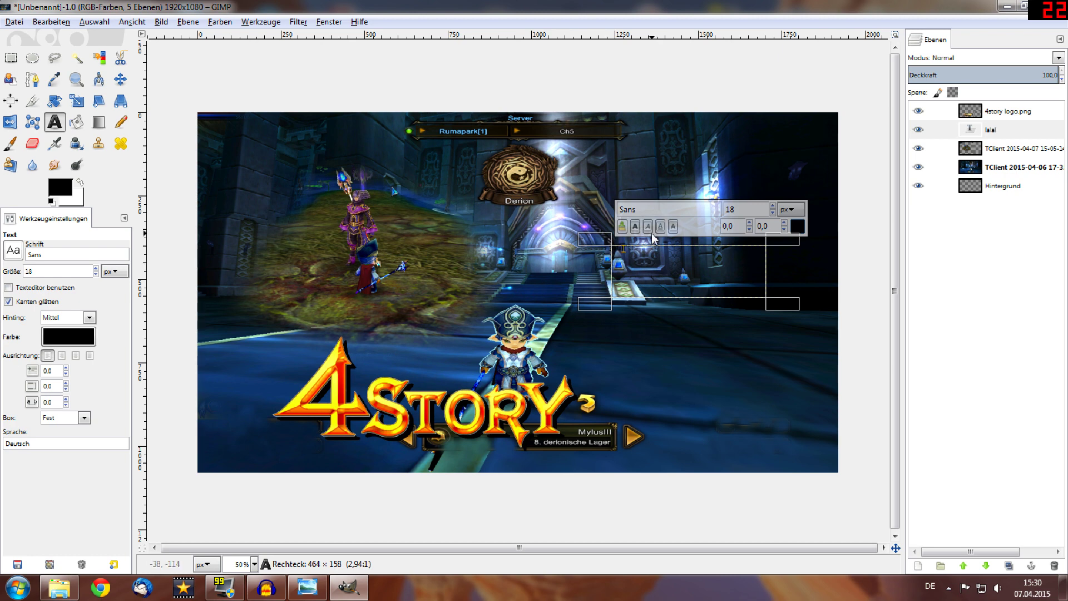
key("shift+Left")
key("shift+Left")
key("shift+Left")
key("shift+Left")
left_click(797, 225)
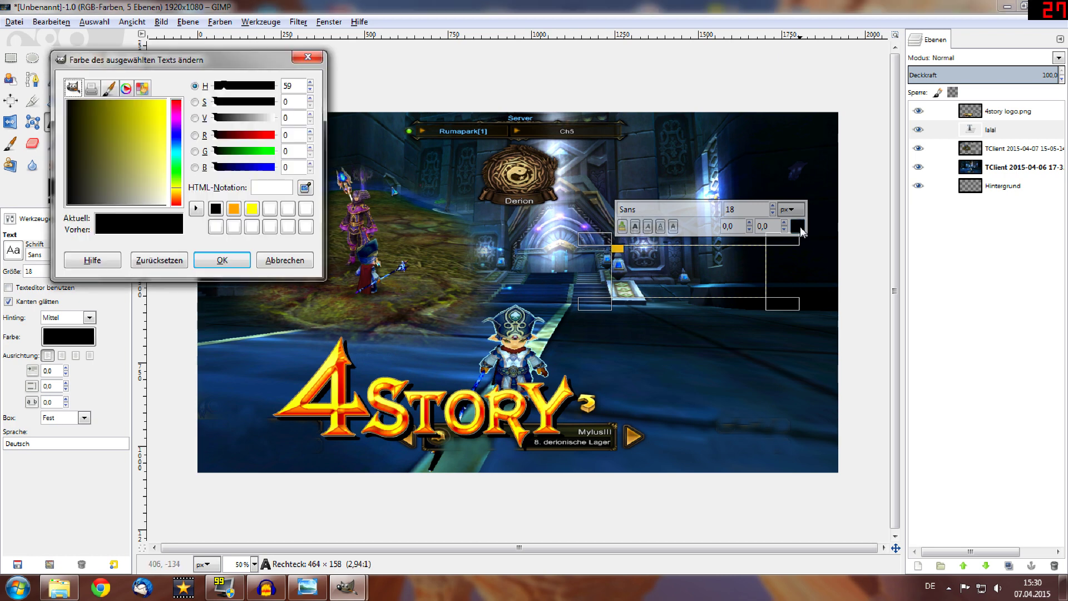
left_click(162, 114)
left_click(222, 260)
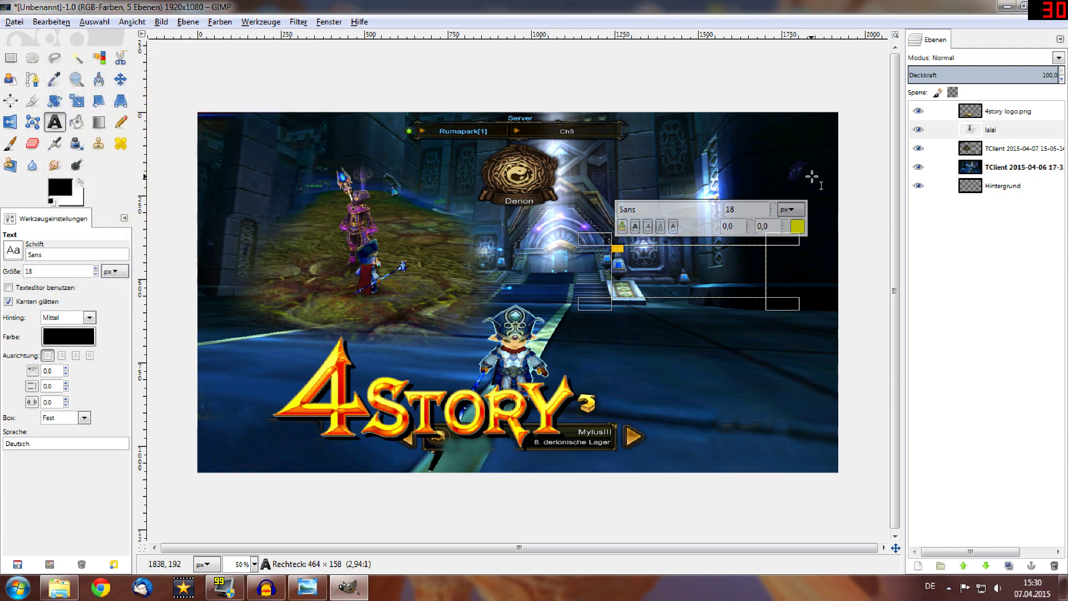
Step: Set the lalal text size in pixels, first 36 then 72 px
left_click(785, 209)
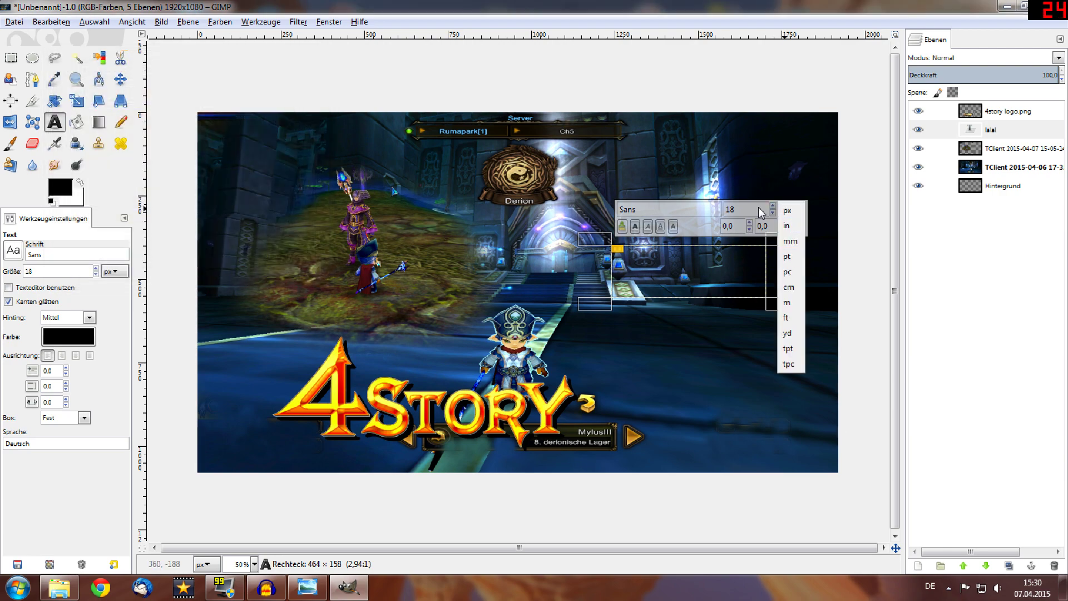
left_click(787, 210)
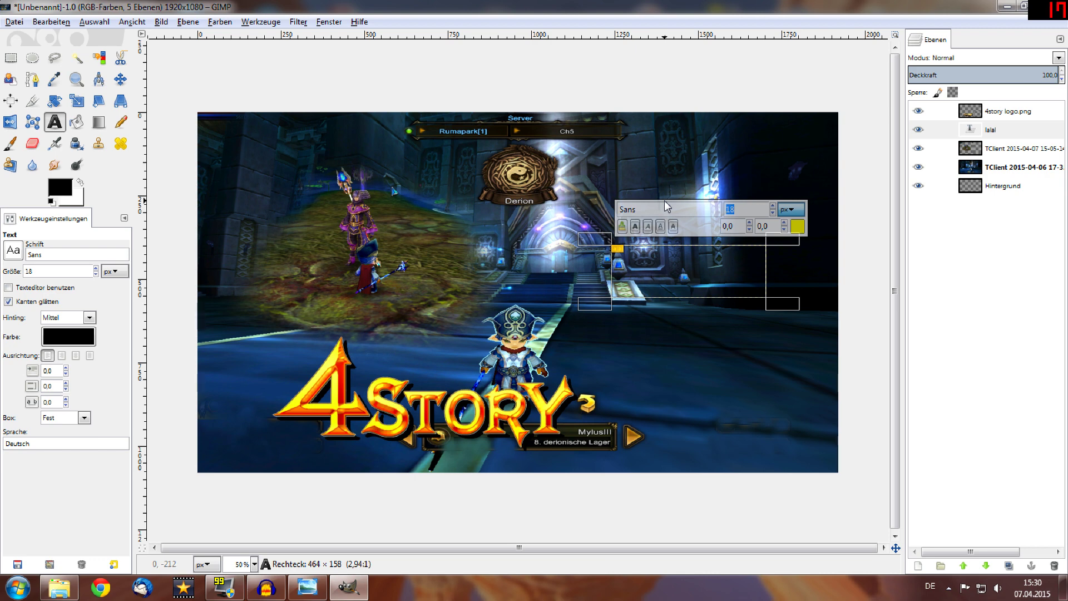
type("36")
key("Return")
left_click(670, 257)
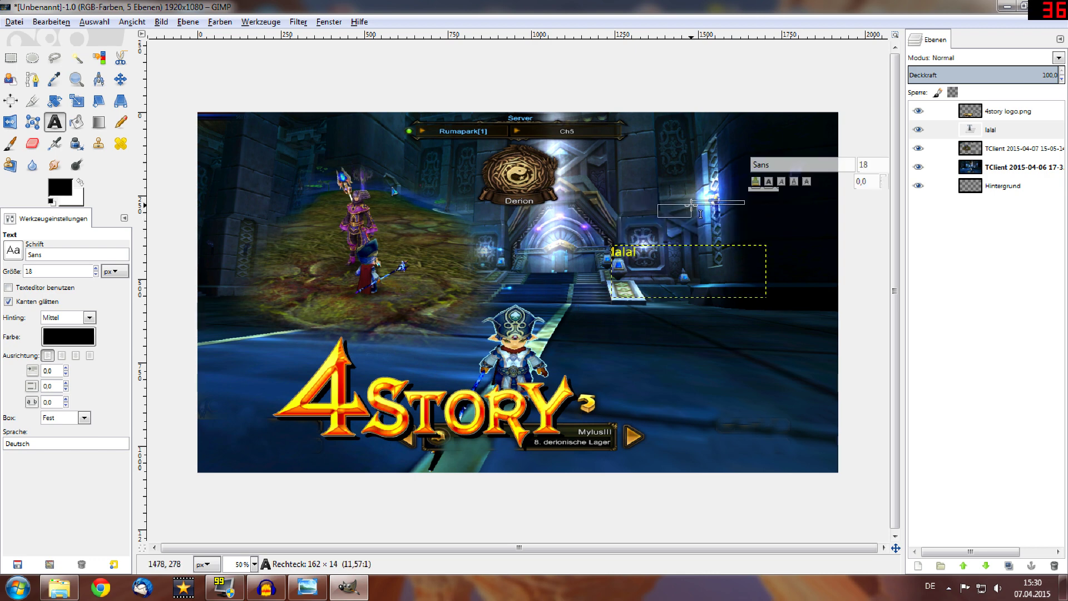
key("ctrl+a")
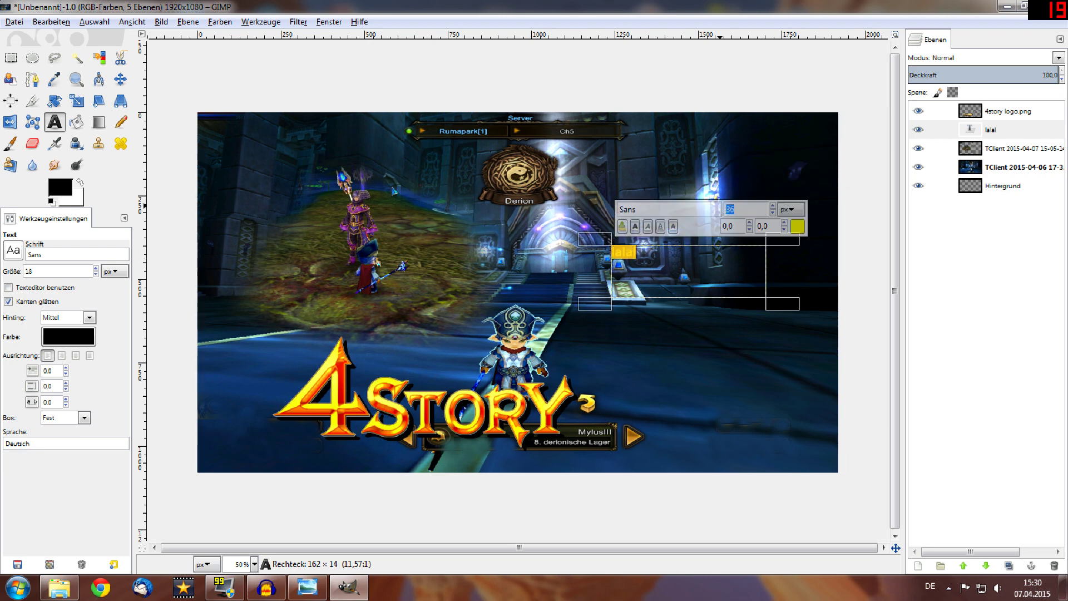
type("72")
key("Return")
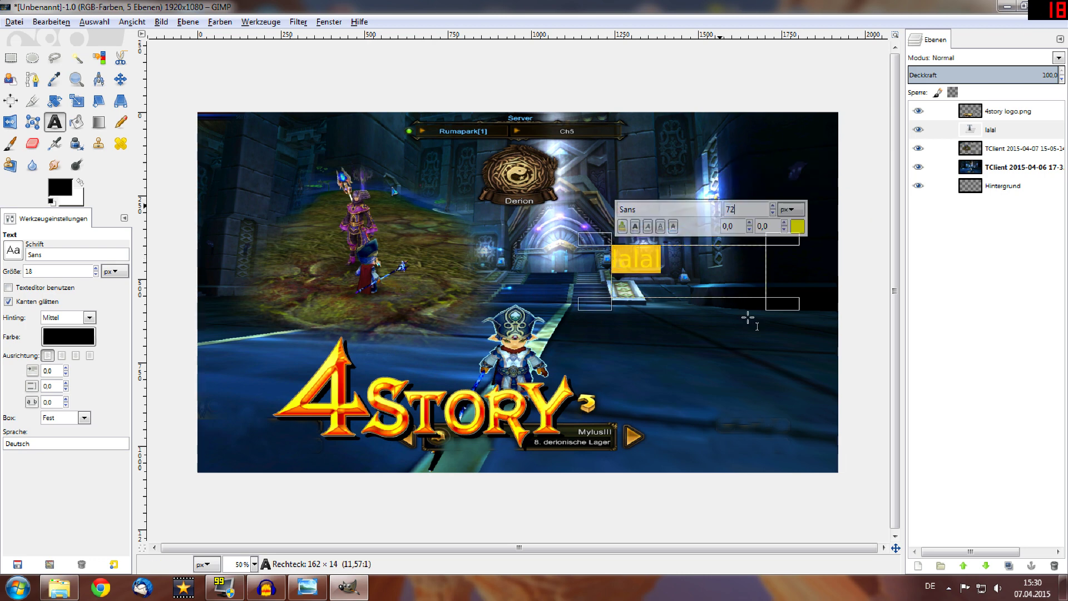
left_click(741, 322)
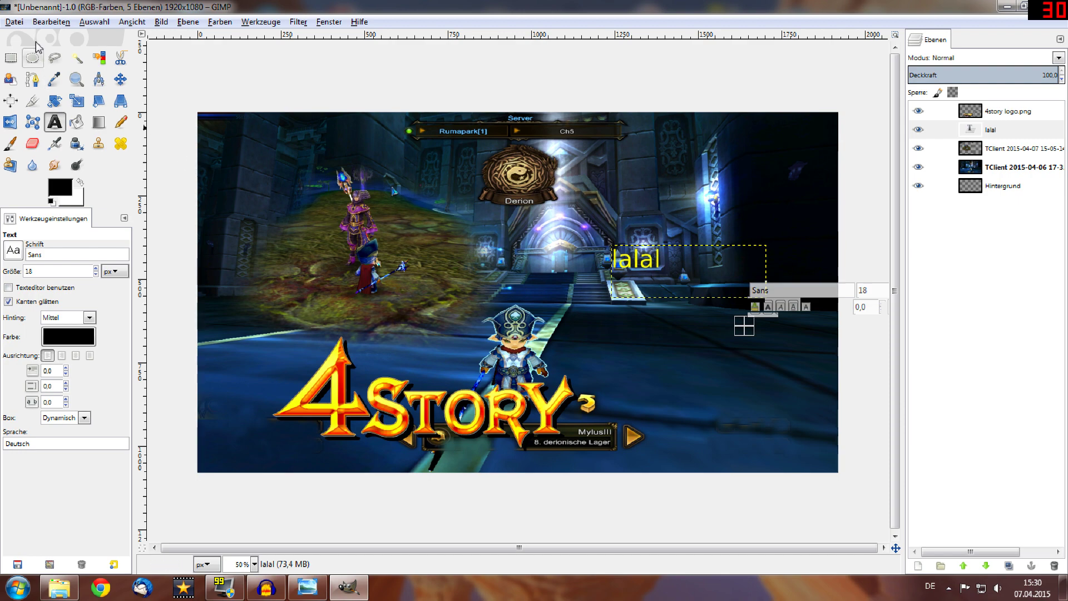
left_click(15, 22)
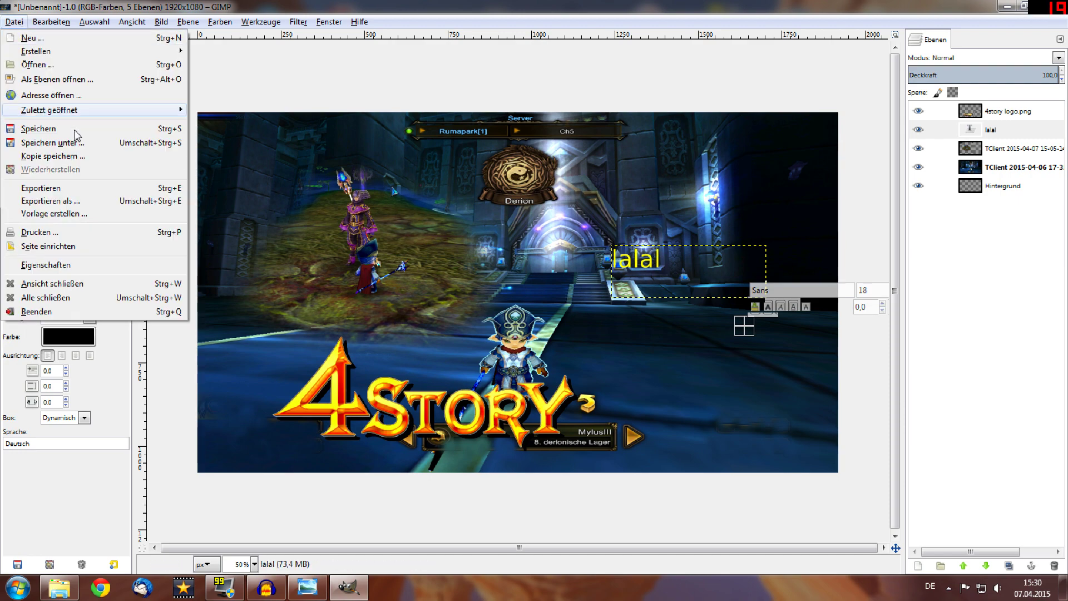
Step: Export the image as bearbeitet.jpg into the Desktop's temporär folder
left_click(87, 200)
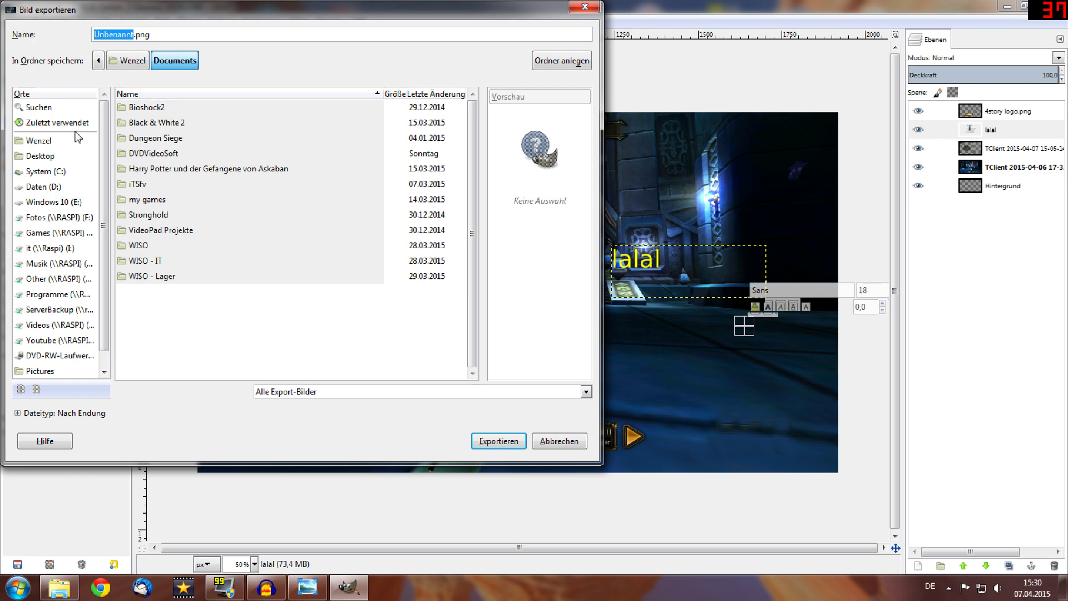
left_click(41, 159)
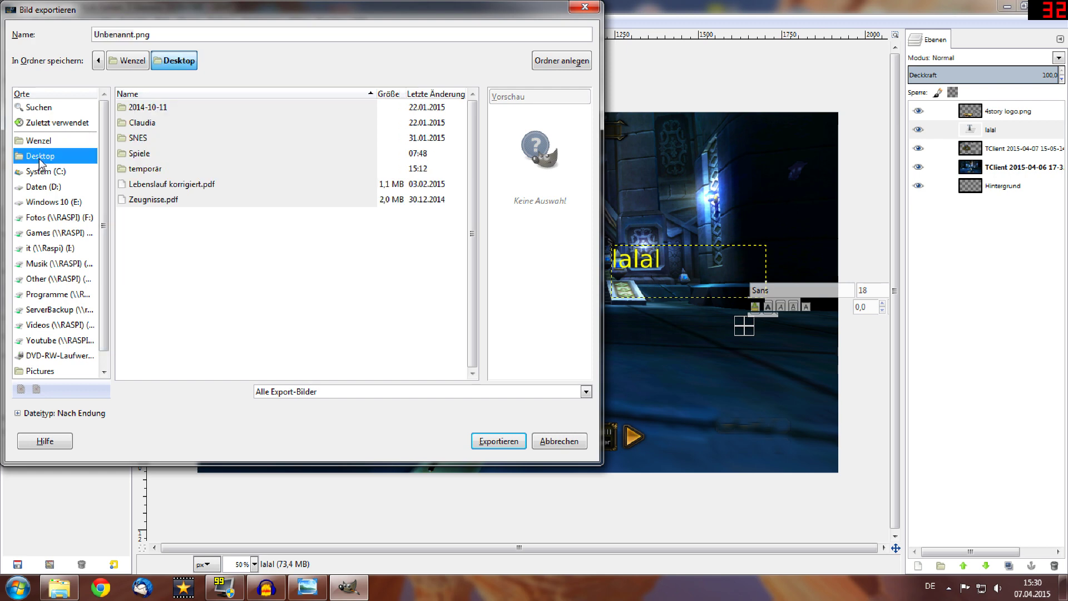
left_click(62, 124)
double_click(142, 109)
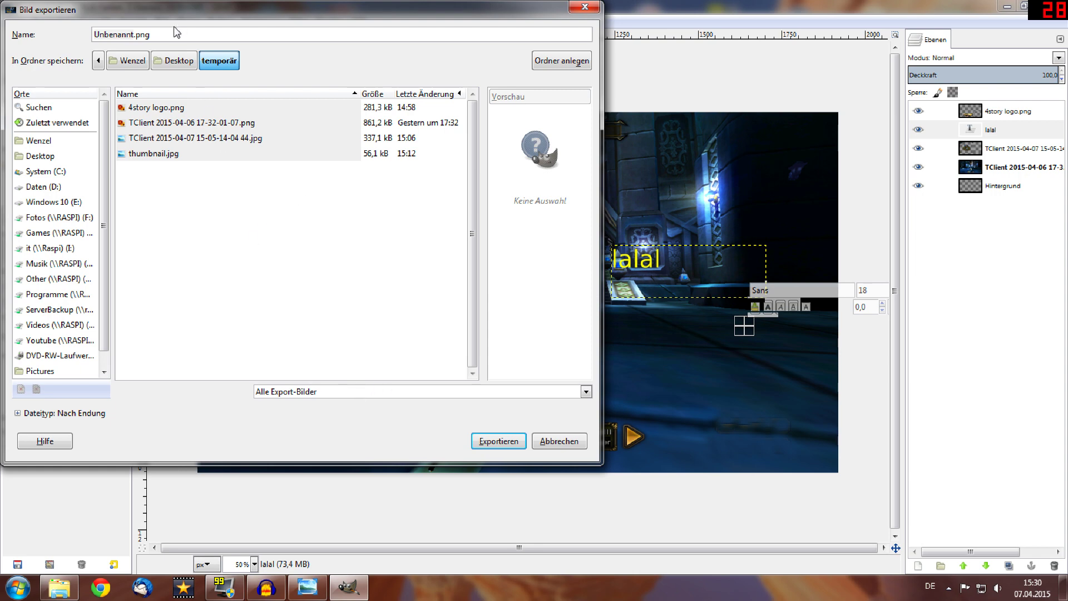
key("alt+n")
type("b")
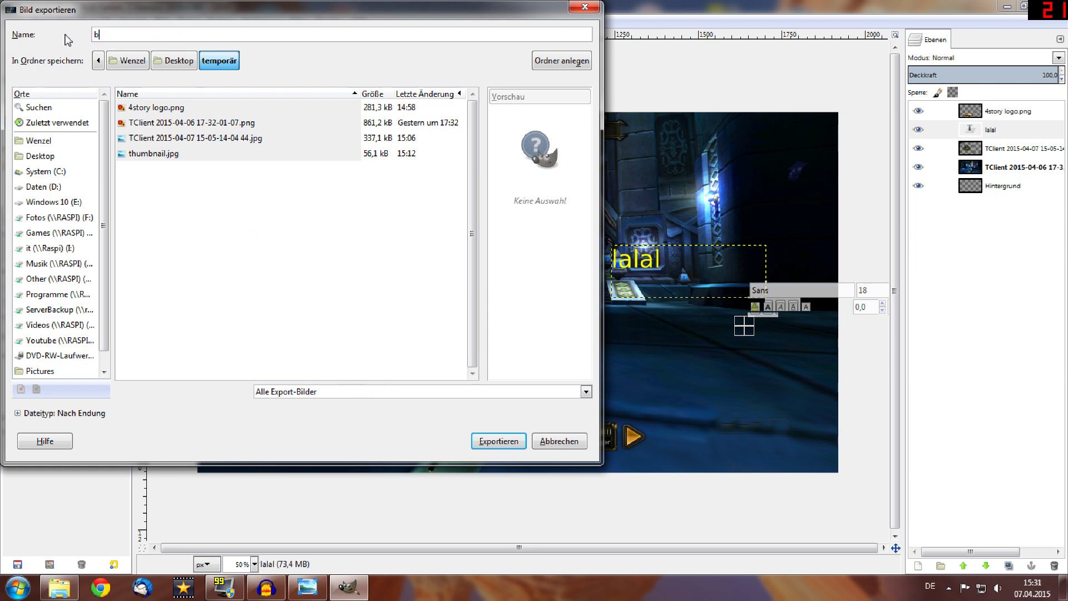
type("earbeitet")
left_click(170, 242)
key("alt+n")
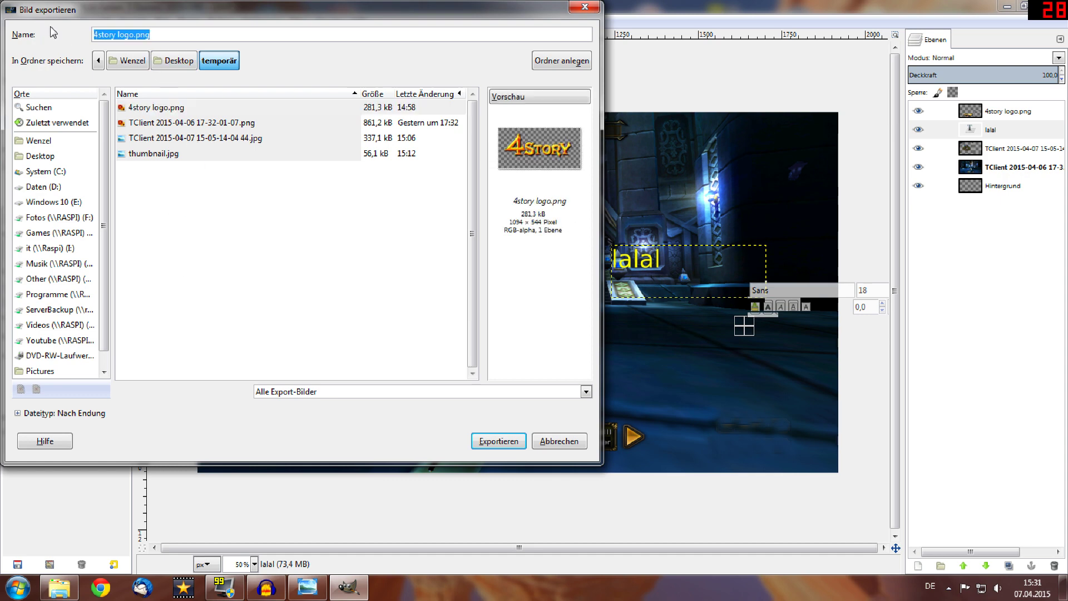
type("bearbeot")
key("BackSpace")
key("BackSpace")
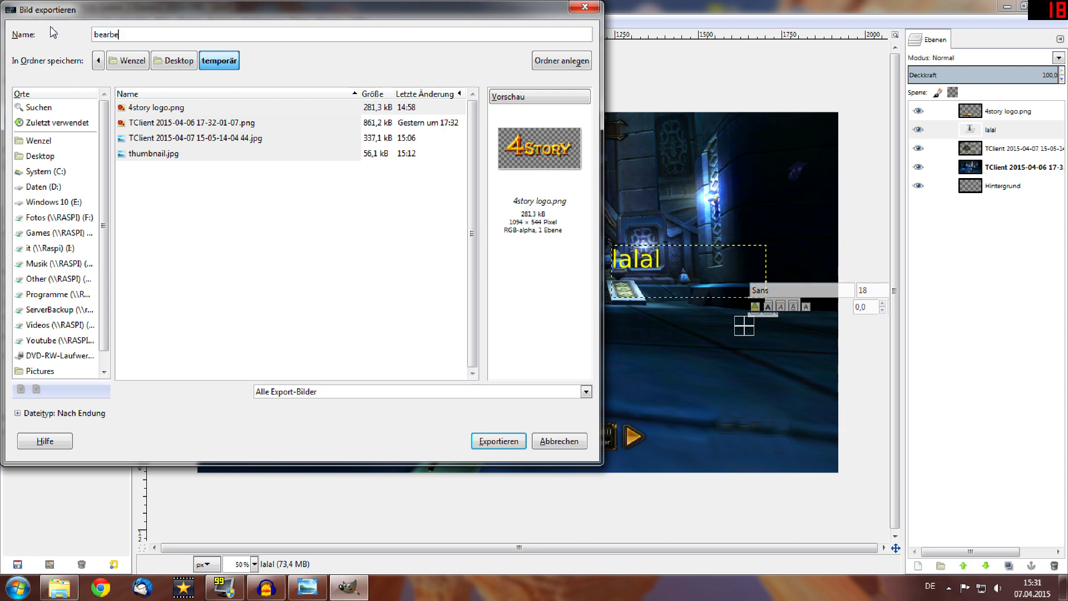
type("itet.jpg")
key("Return")
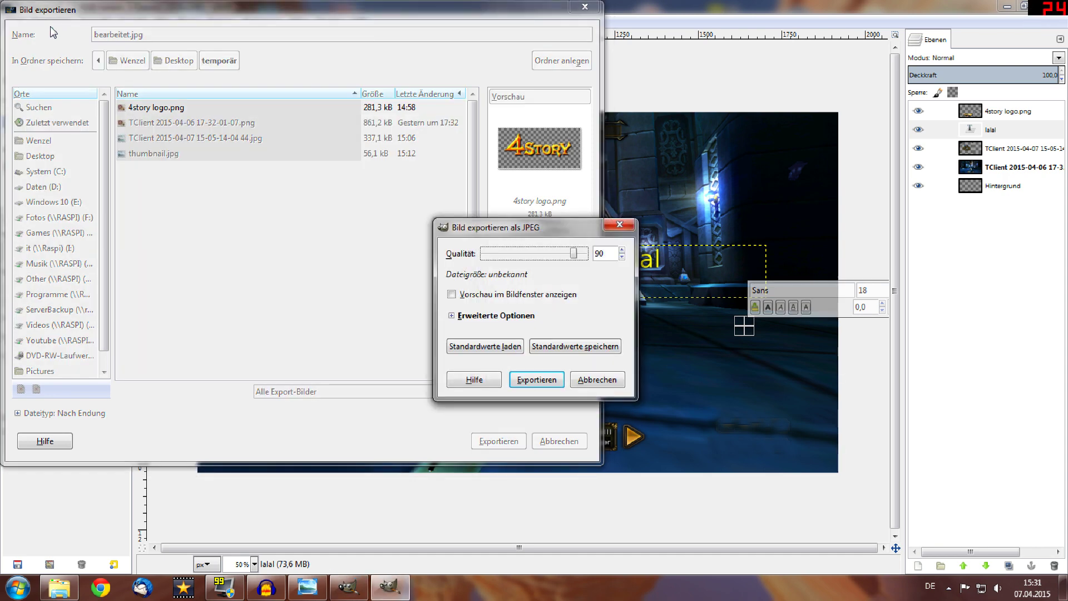
Step: Set JPEG quality to 100 and confirm the export
left_click_drag(573, 254, 585, 253)
left_click(537, 379)
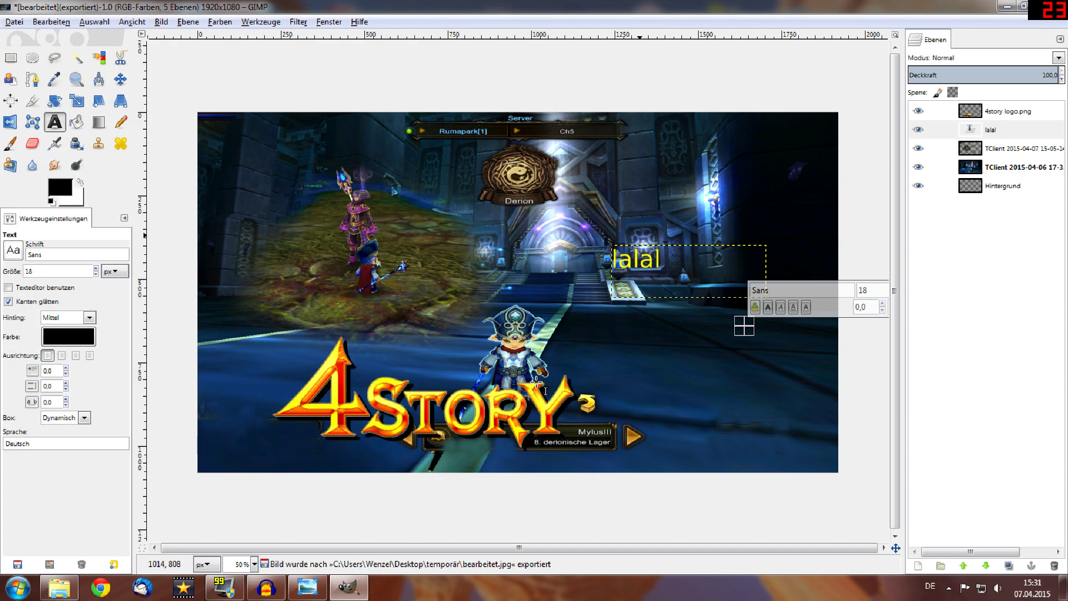
left_click(72, 593)
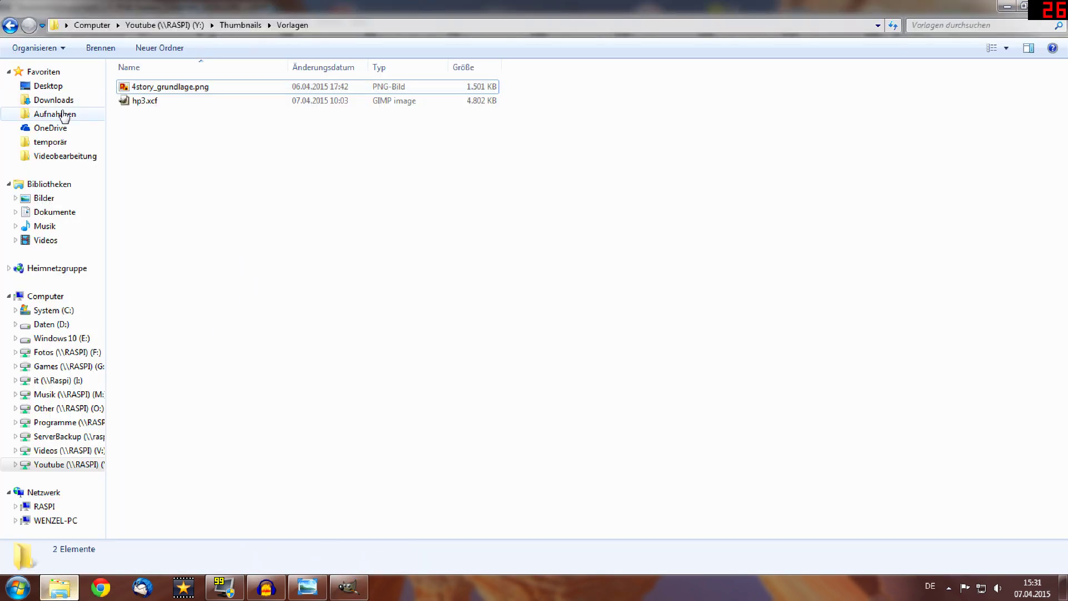
left_click(63, 143)
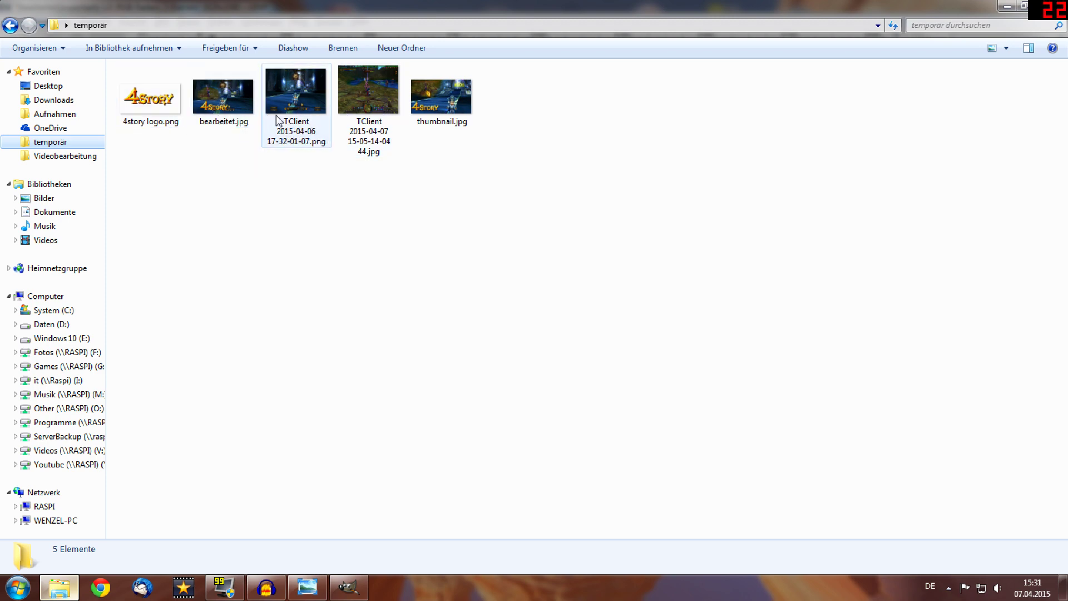
double_click(450, 123)
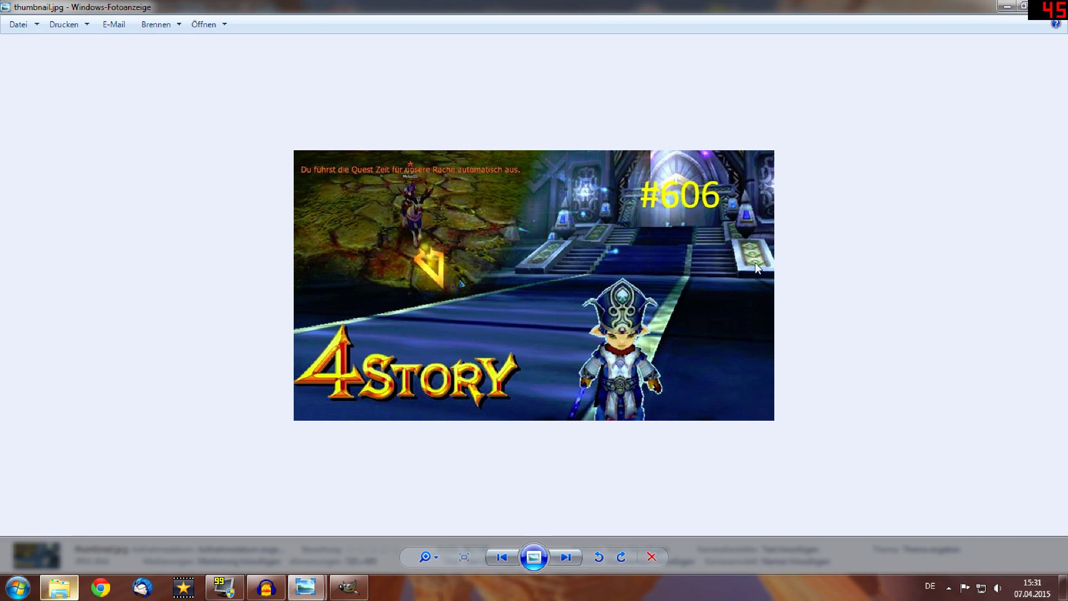
key("alt+F4")
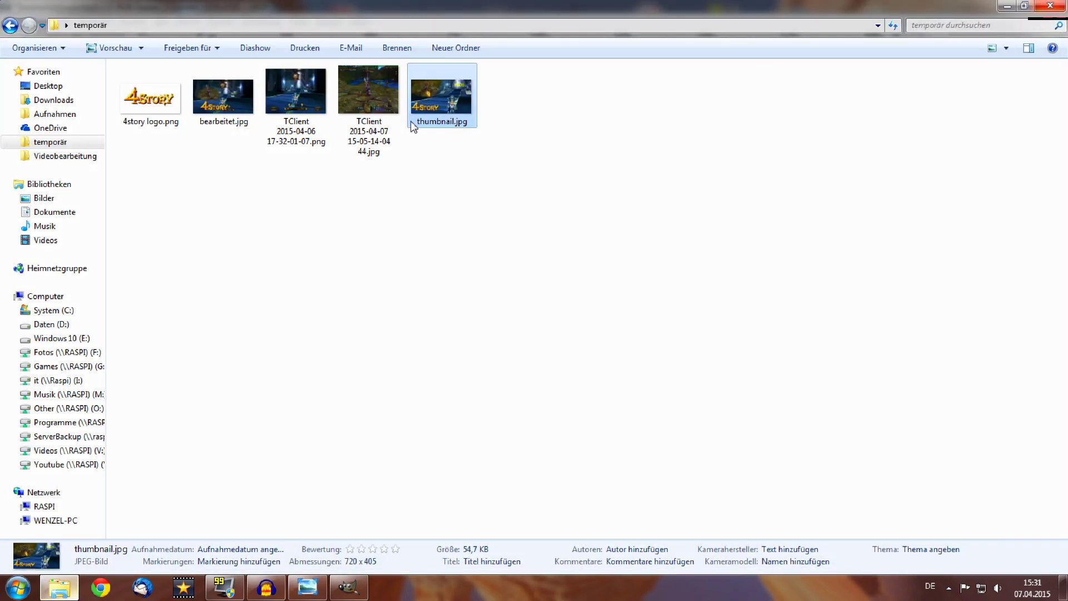
double_click(225, 108)
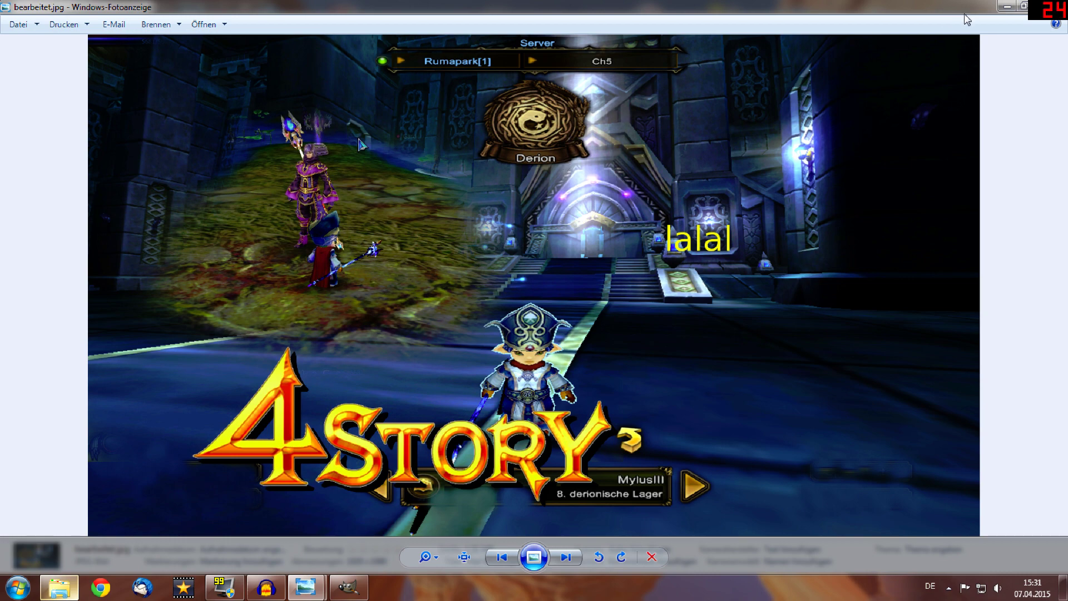
left_click(1055, 7)
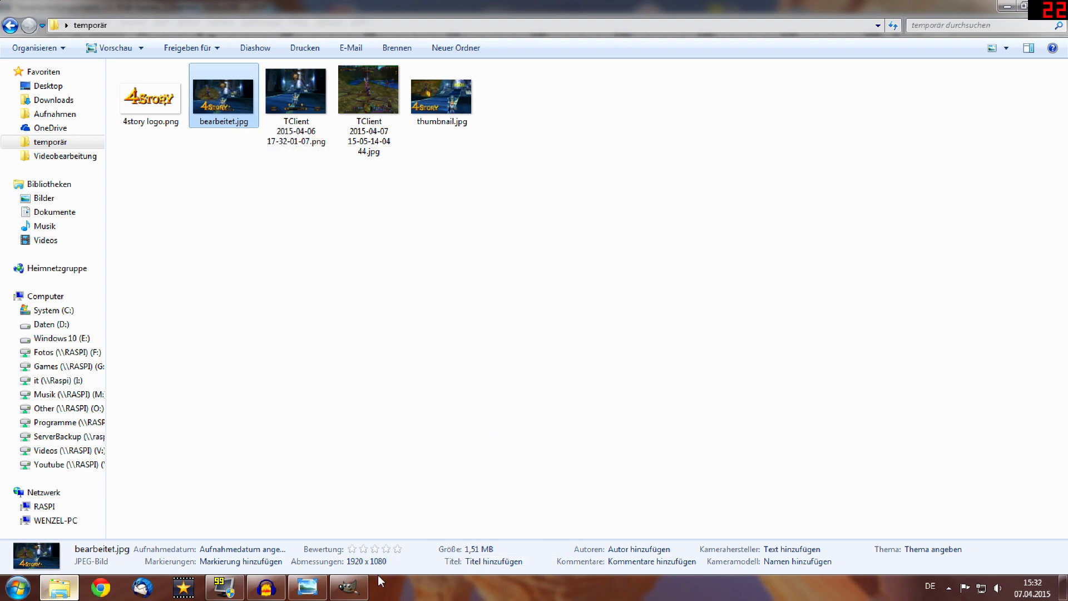
left_click(348, 587)
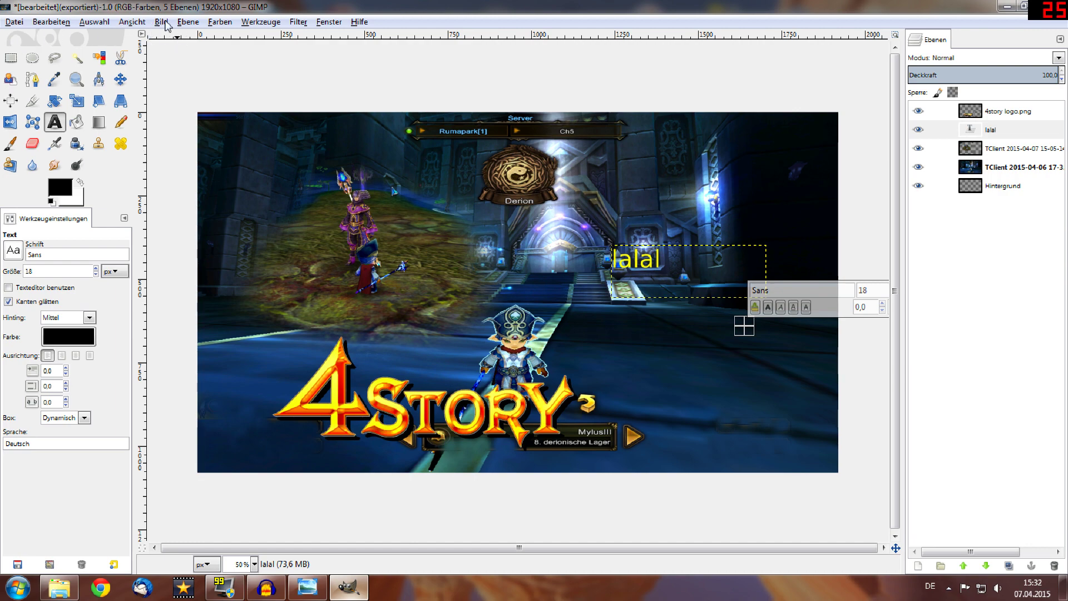
left_click(164, 22)
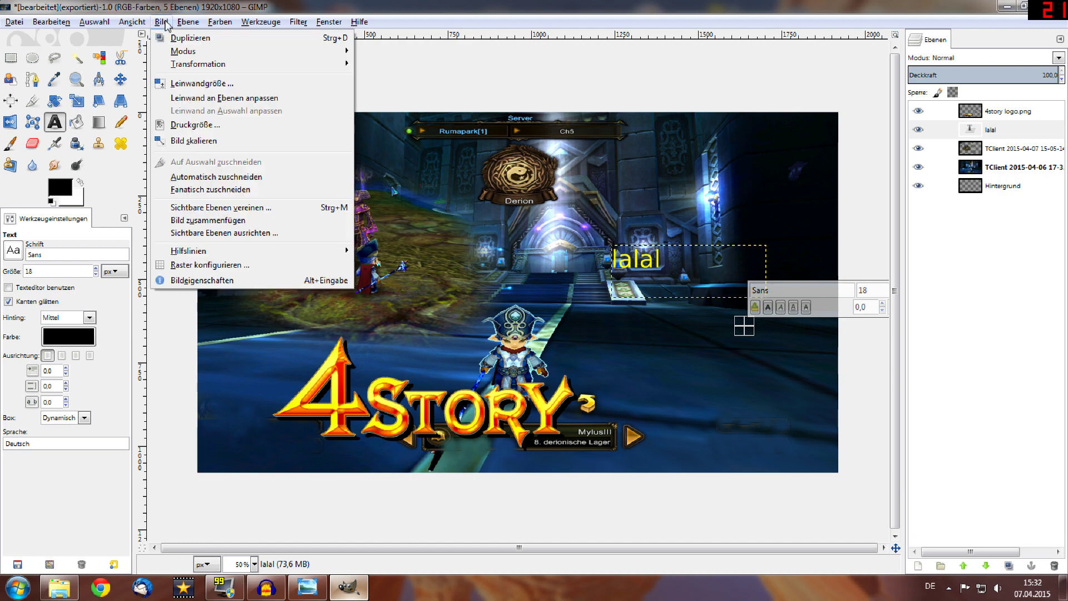
left_click(235, 141)
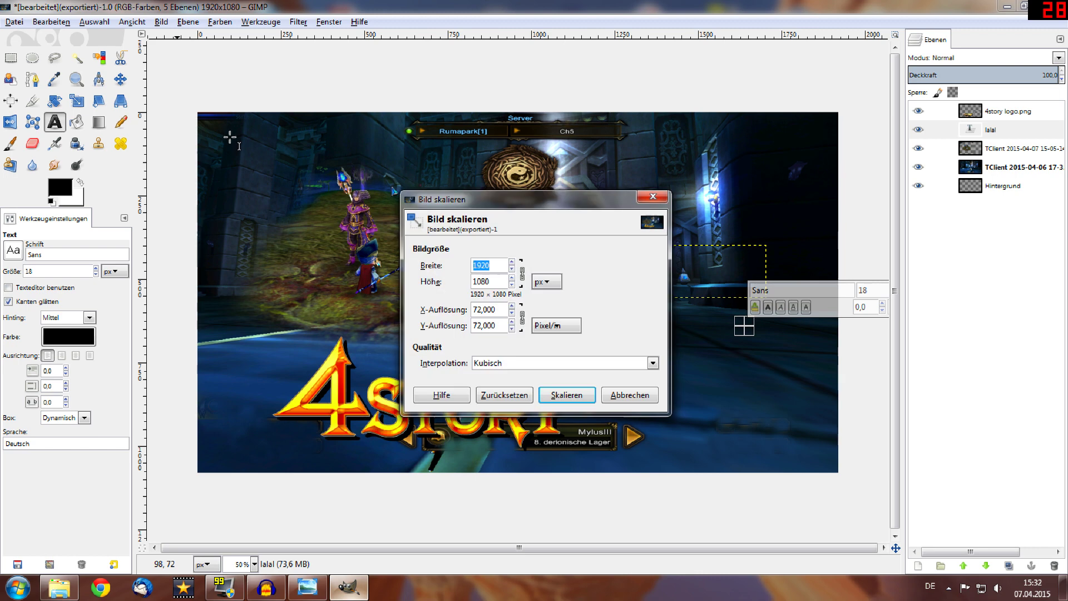
left_click(544, 281)
left_click(550, 295)
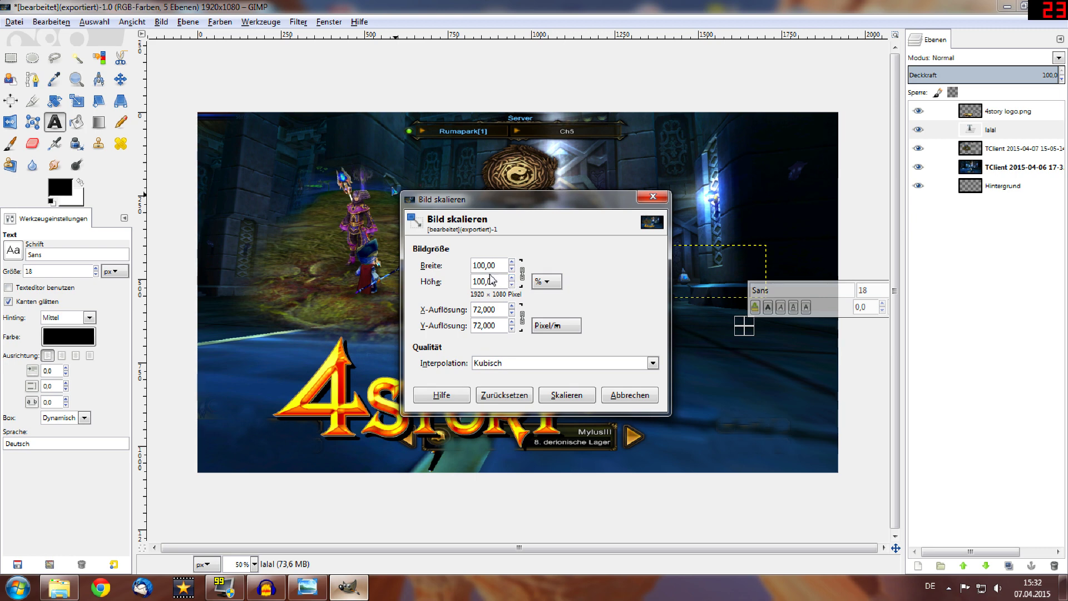
left_click(640, 396)
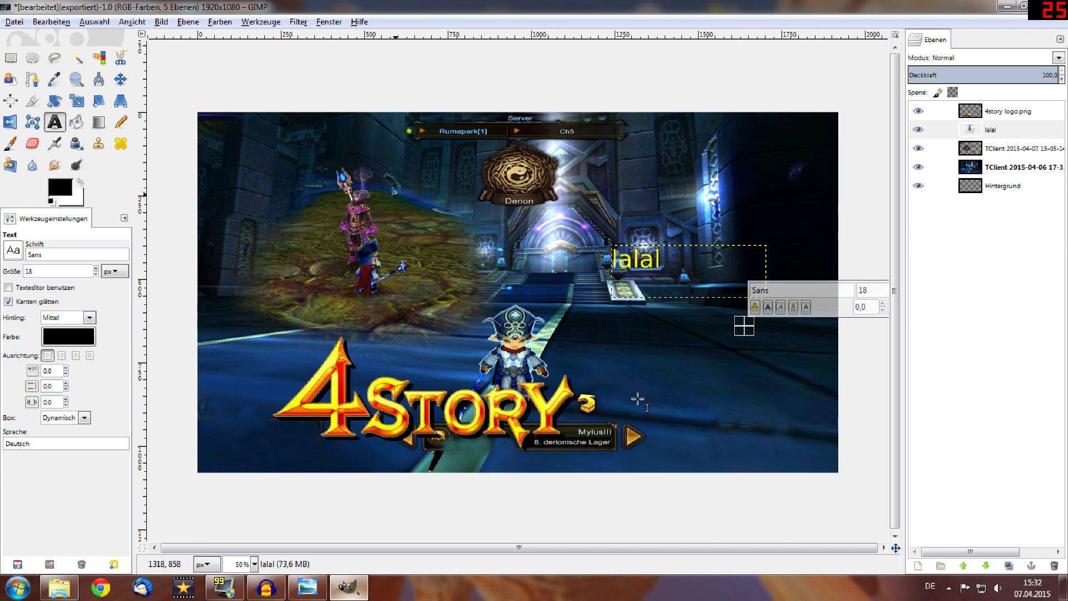